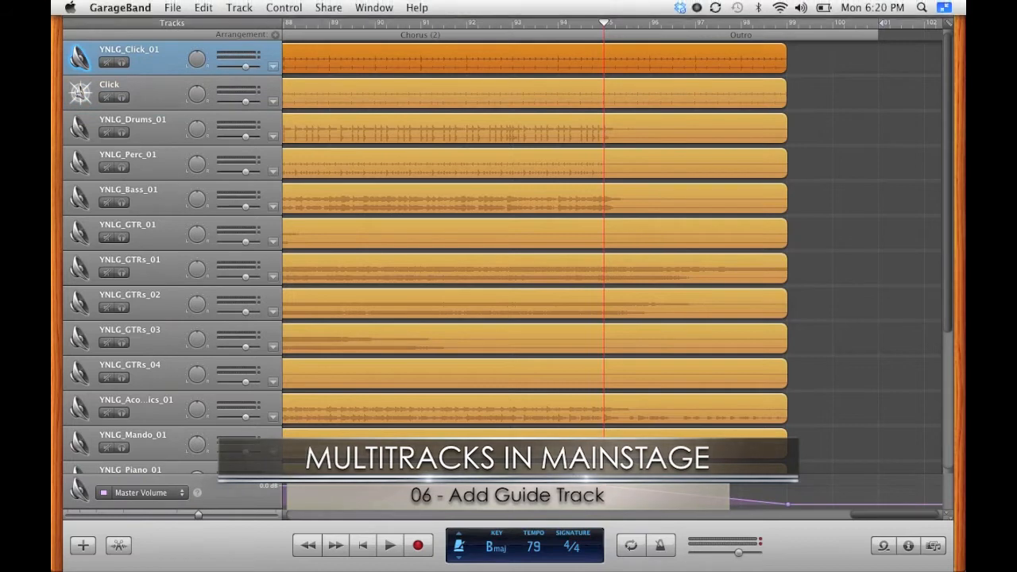
left_click(150, 94)
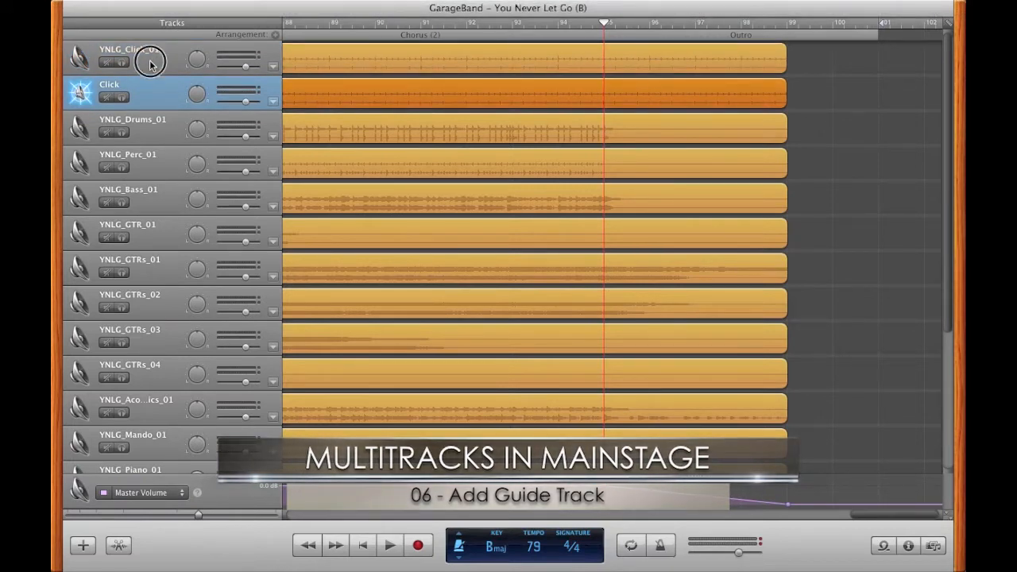
left_click(151, 63)
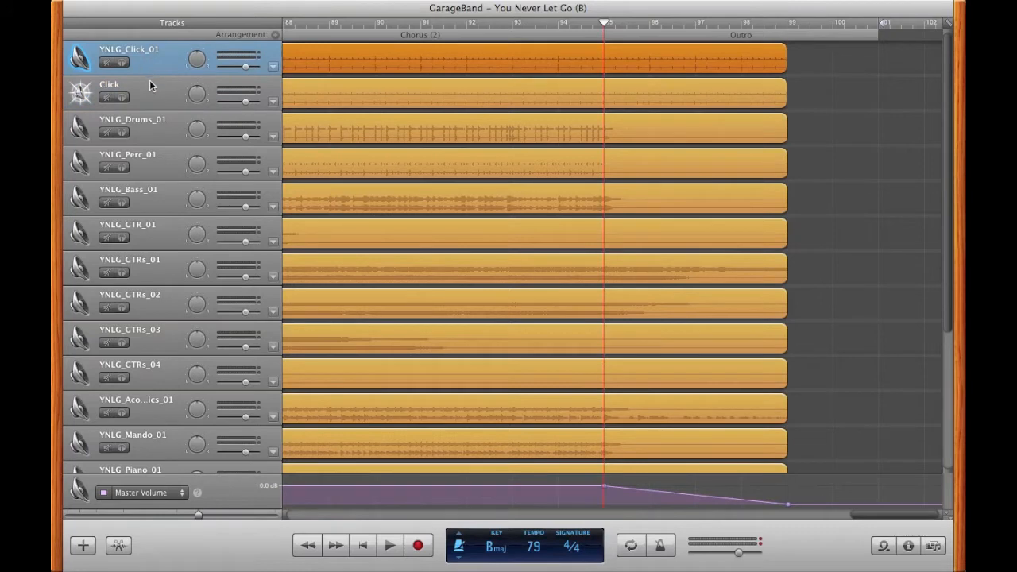
left_click(150, 81)
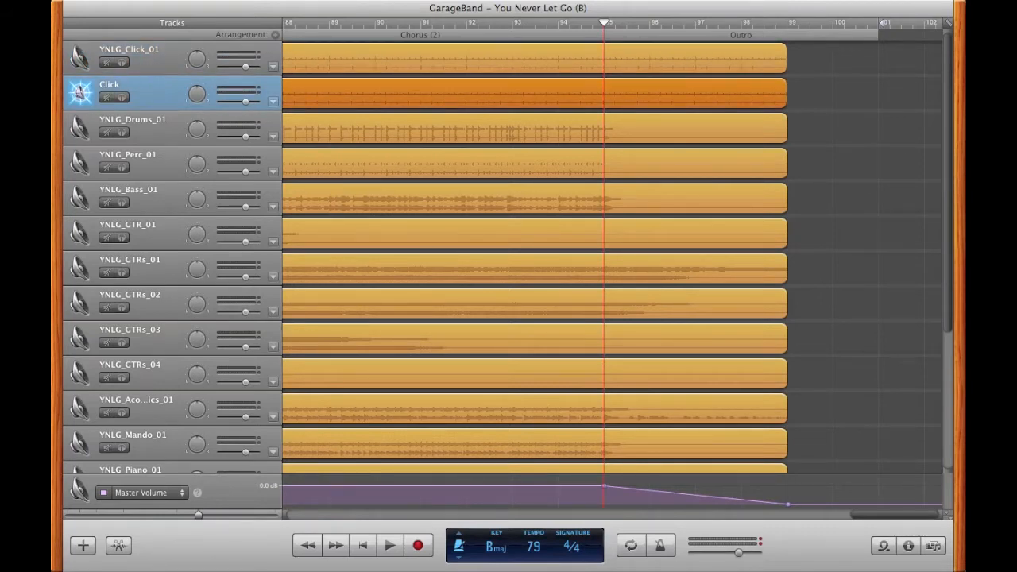
Step: Create a new Real Instrument track in the song
left_click(238, 8)
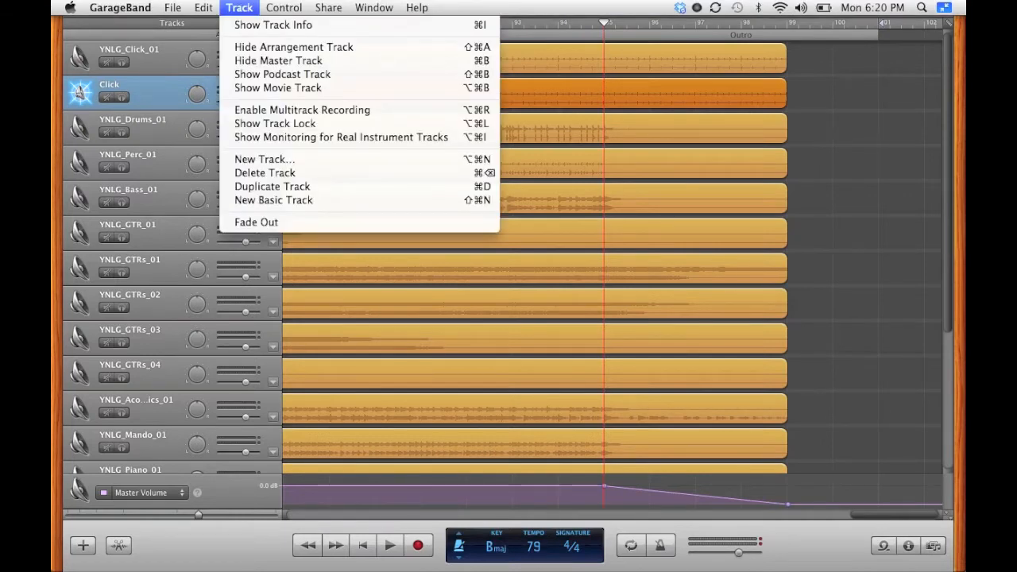
left_click(266, 159)
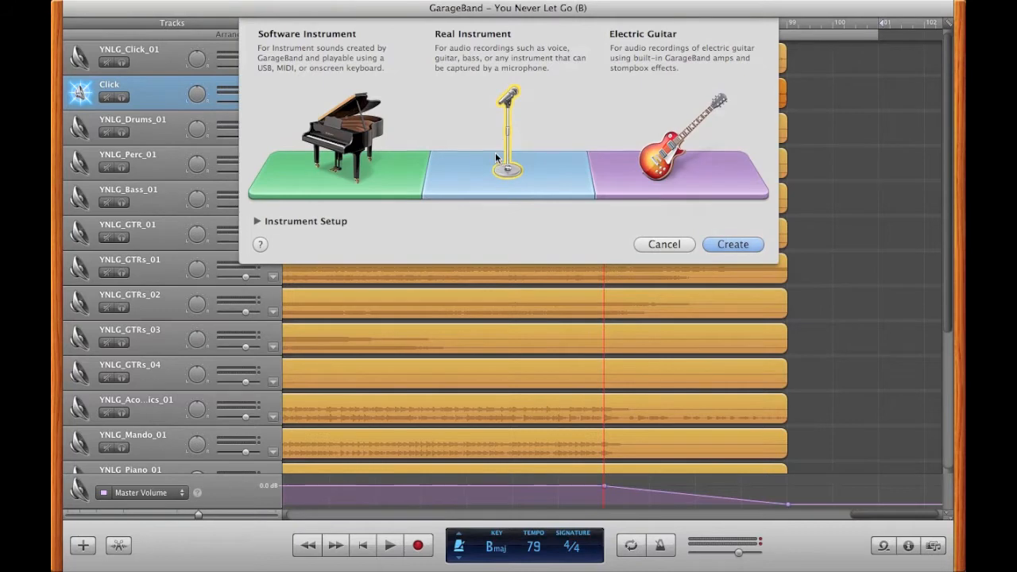
key("Return")
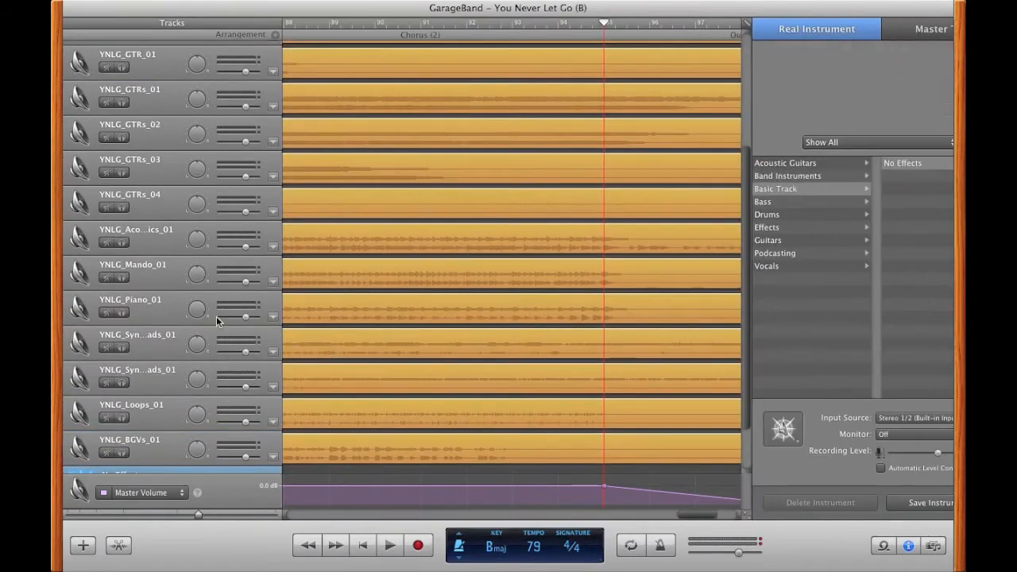
Step: Rename the new No Effects track at the end of the track list as Guide
scroll(146, 288, "down", 5)
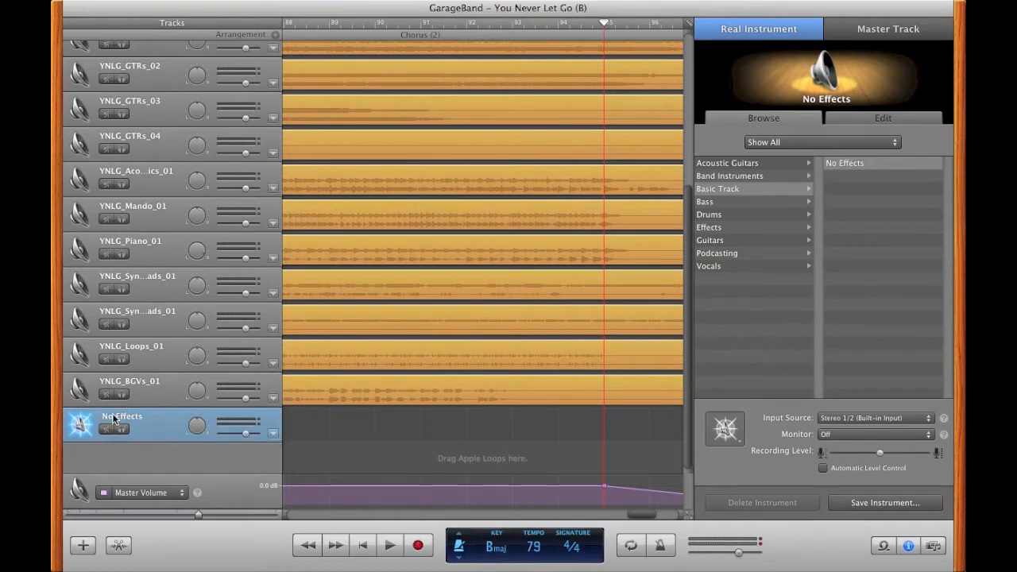
double_click(114, 419)
scroll(119, 422, "down", 5)
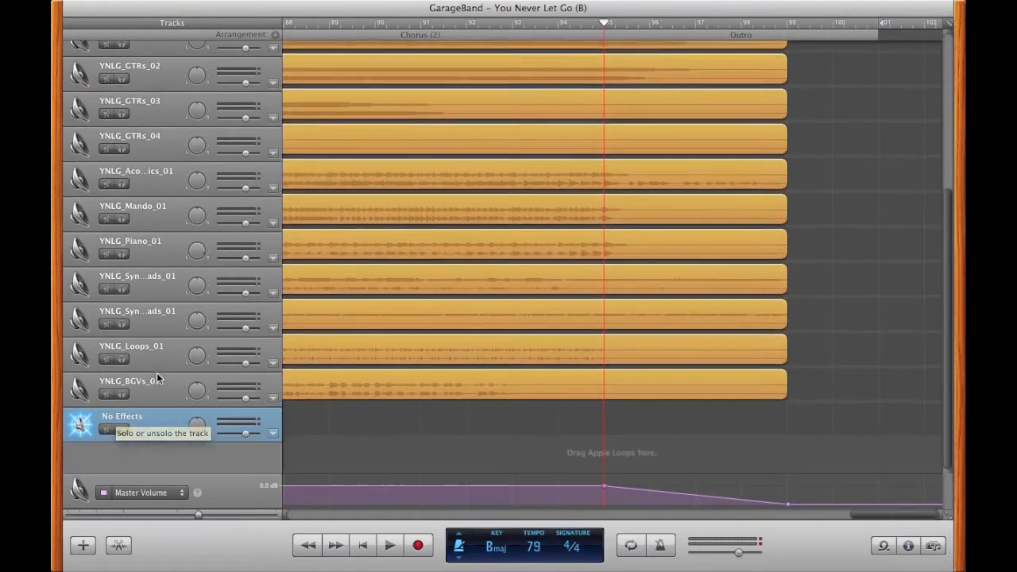
double_click(120, 419)
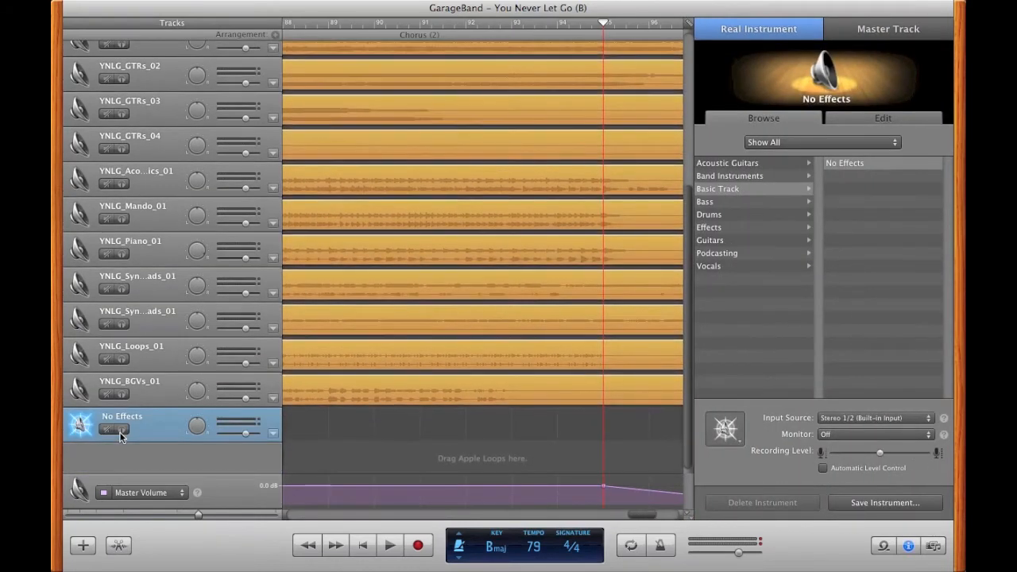
double_click(120, 419)
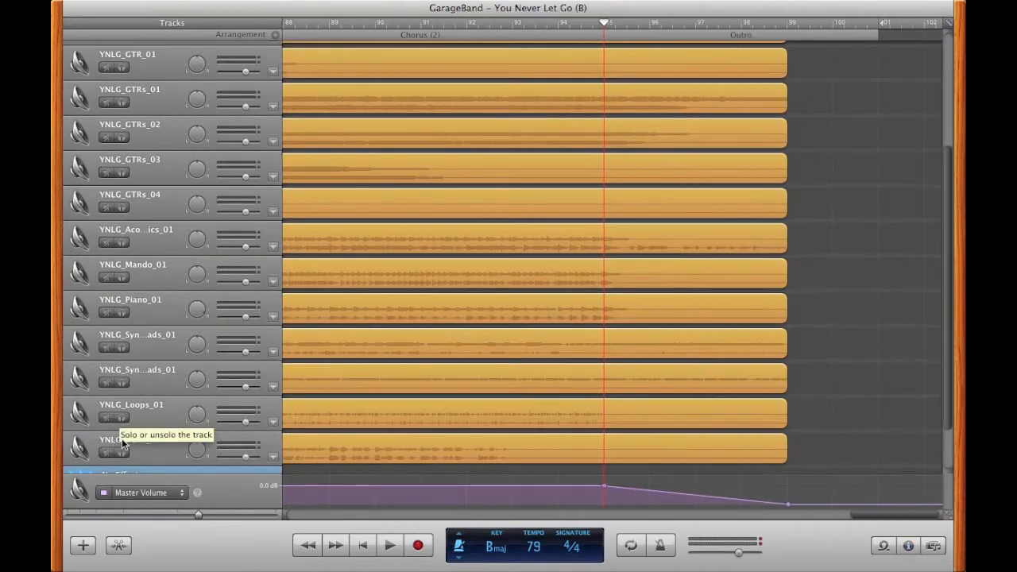
scroll(123, 441, "down", 5)
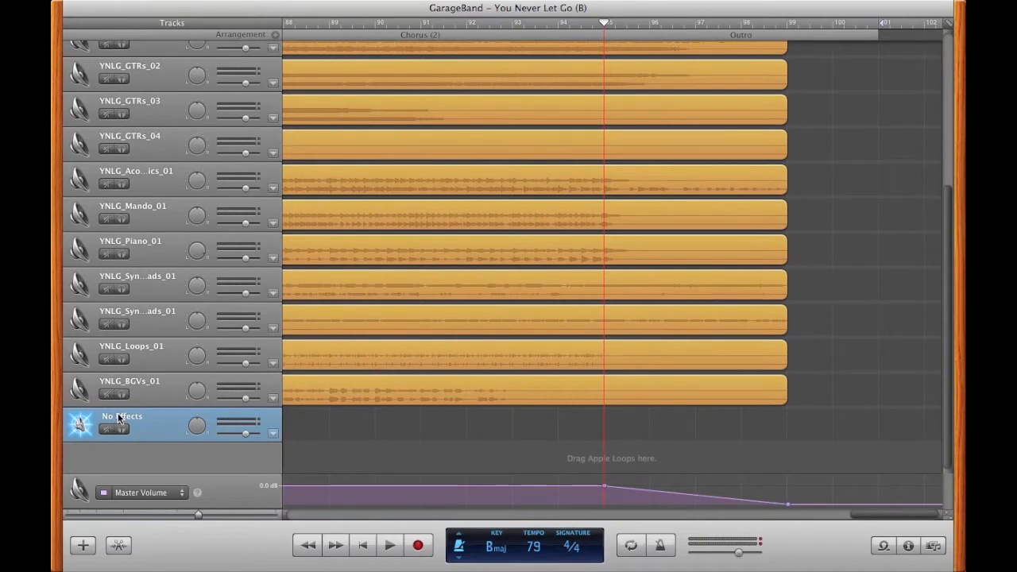
left_click(117, 418)
type("Guide")
key("Return")
Step: Duplicate the Guide track and move both Guide tracks up directly below the Click track
key("super+d")
left_click_drag(148, 417, 136, 132)
scroll(136, 132, "down", 10)
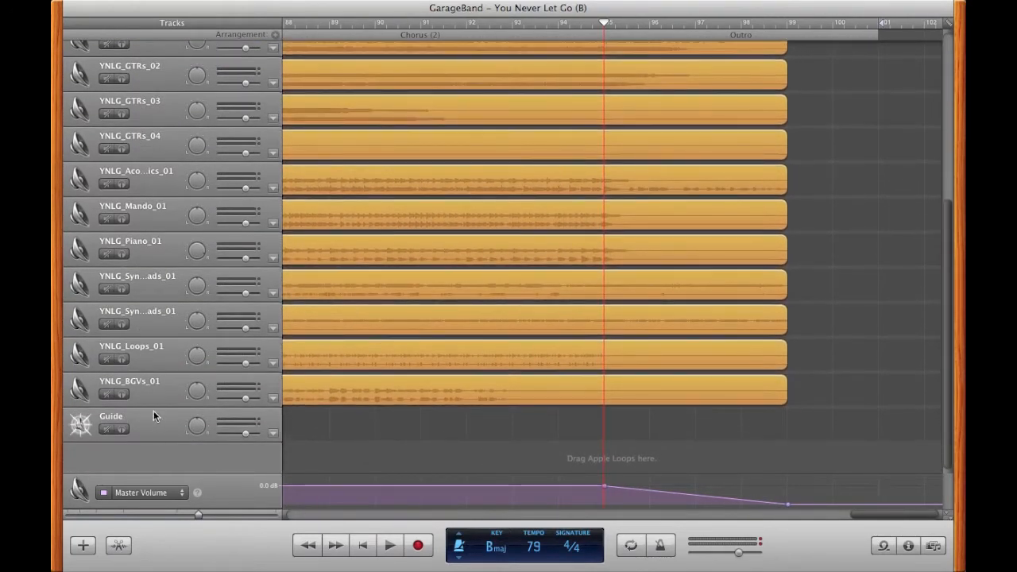
left_click_drag(154, 411, 144, 155)
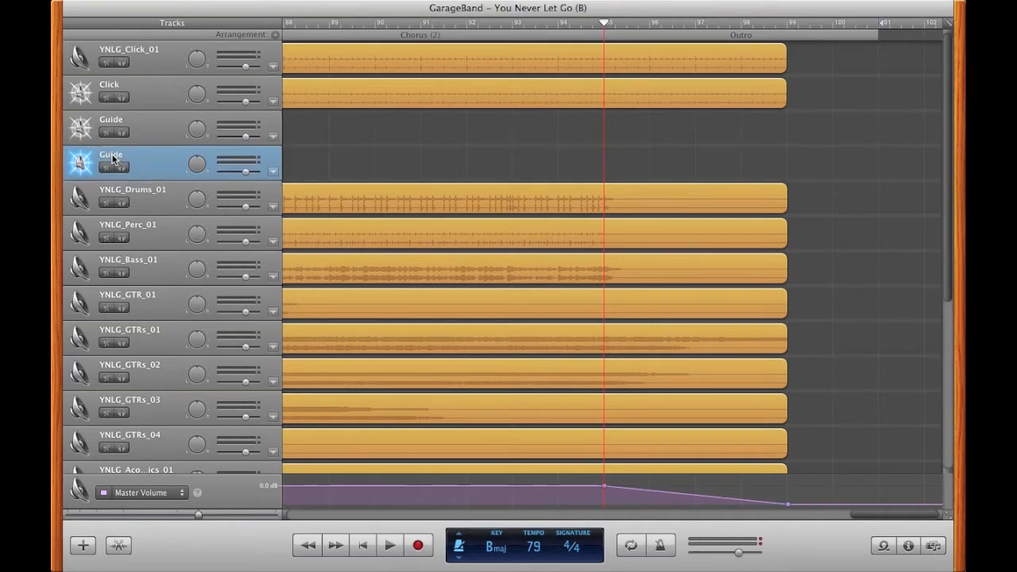
Step: Rename the lower of the two Guide tracks as Guide 2
double_click(108, 156)
key("Right")
type("2")
key("Return")
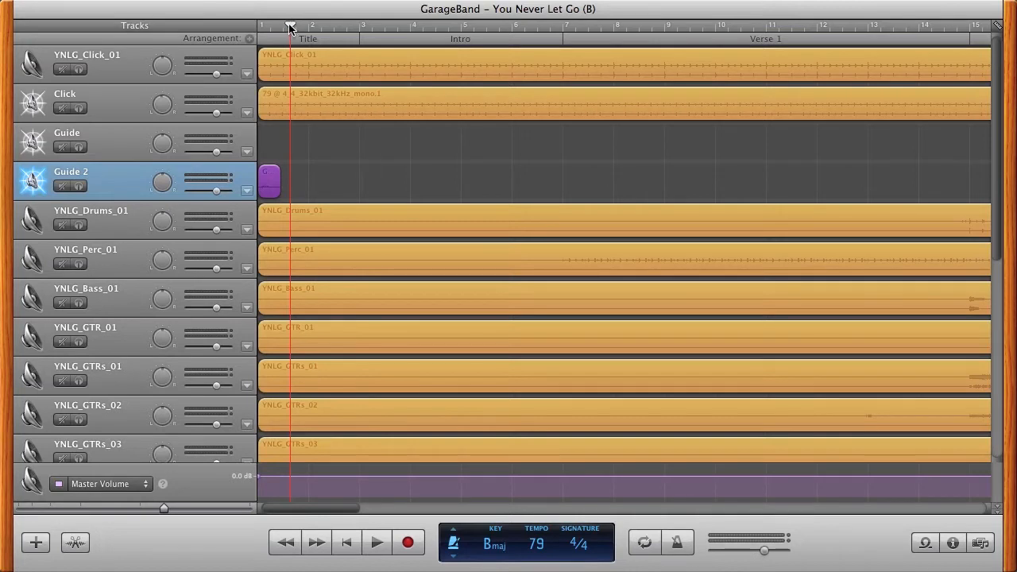
Step: Play the song from the beginning to hear the short region on the Guide 2 track
mouse_move(290, 28)
left_mouse_down()
mouse_move(260, 27)
mouse_move(271, 27)
left_mouse_up()
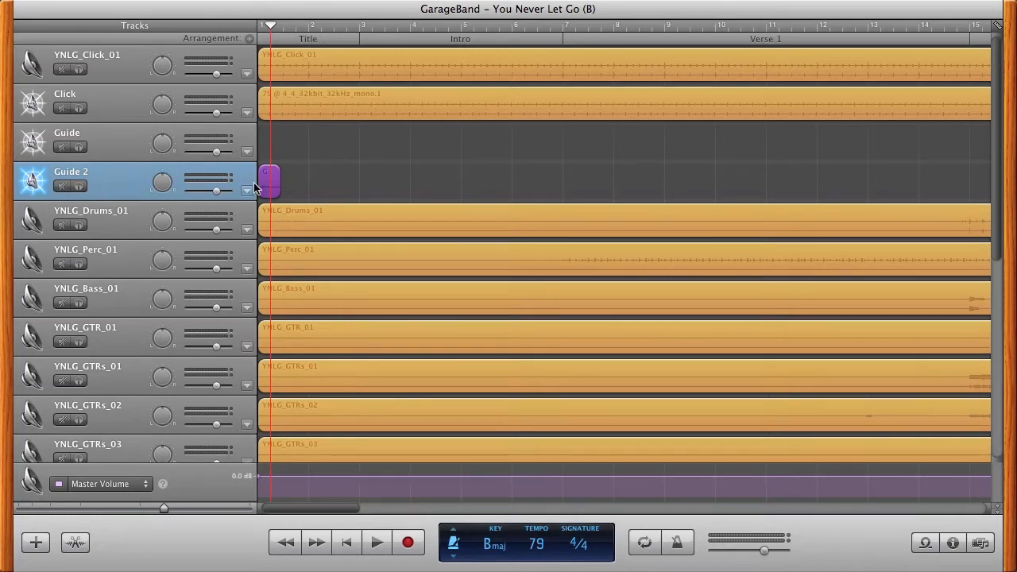
left_click_drag(268, 30, 256, 30)
key("space")
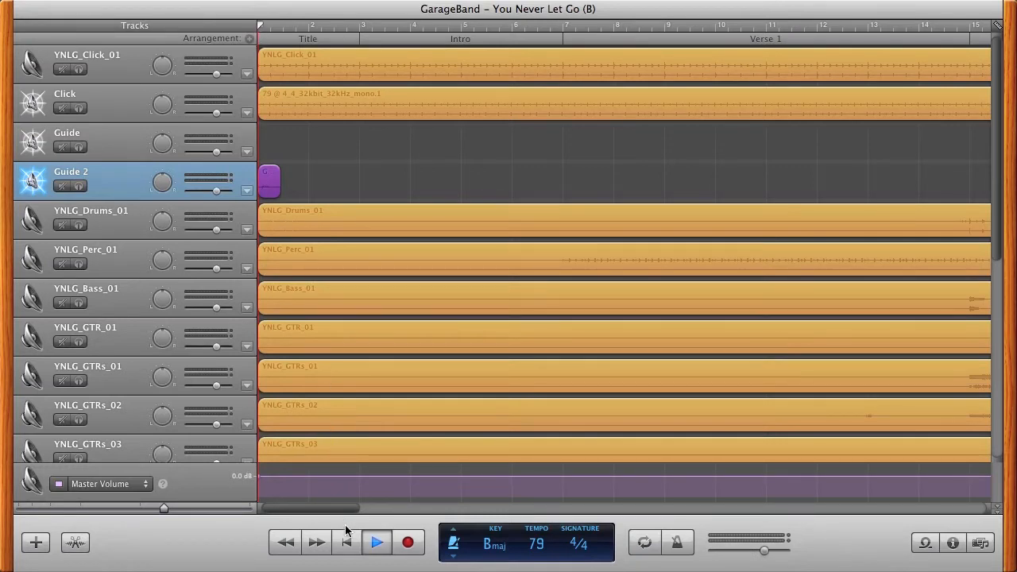
key("space")
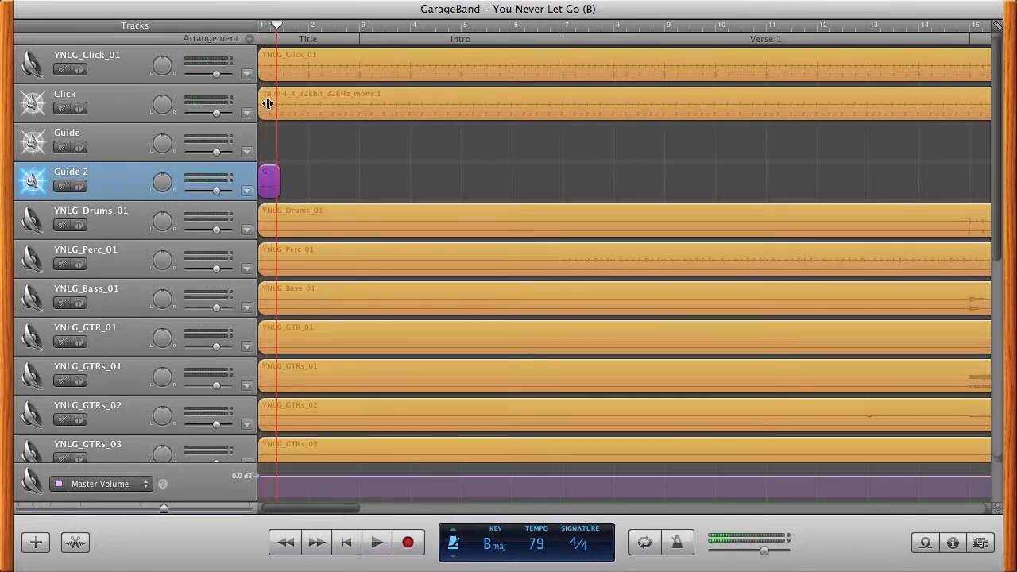
Step: Select the Guide track and add the Guide Library folder from Dropbox's Multitrack Resources in Finder to the Media Browser's audio sources
left_click(122, 139)
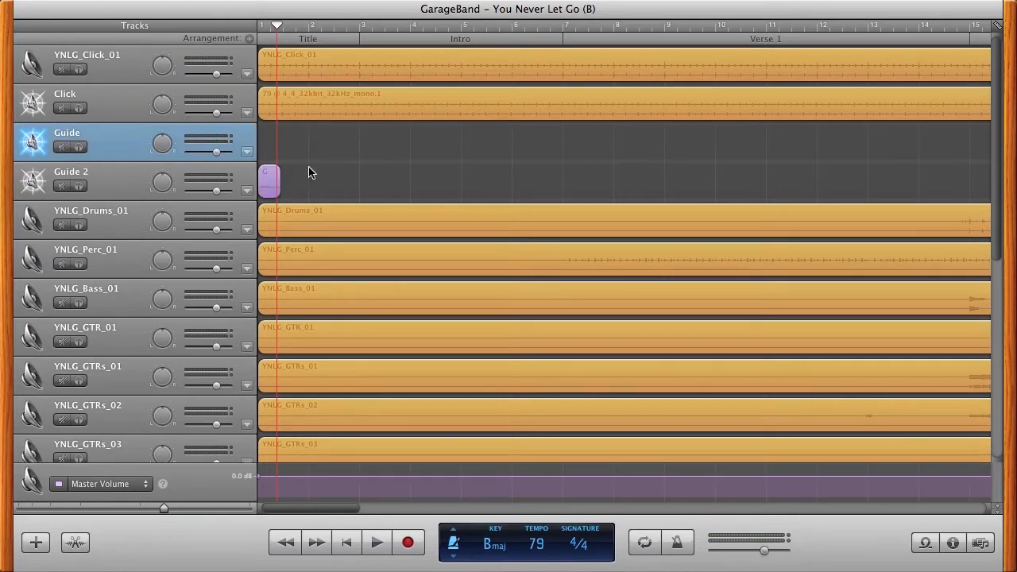
left_click(981, 544)
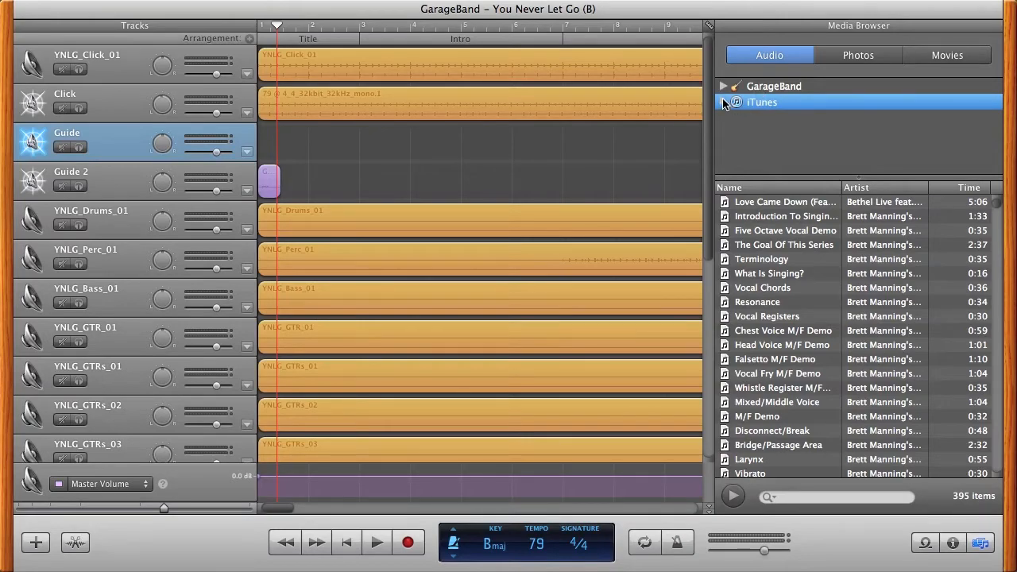
key("ctrl+Left")
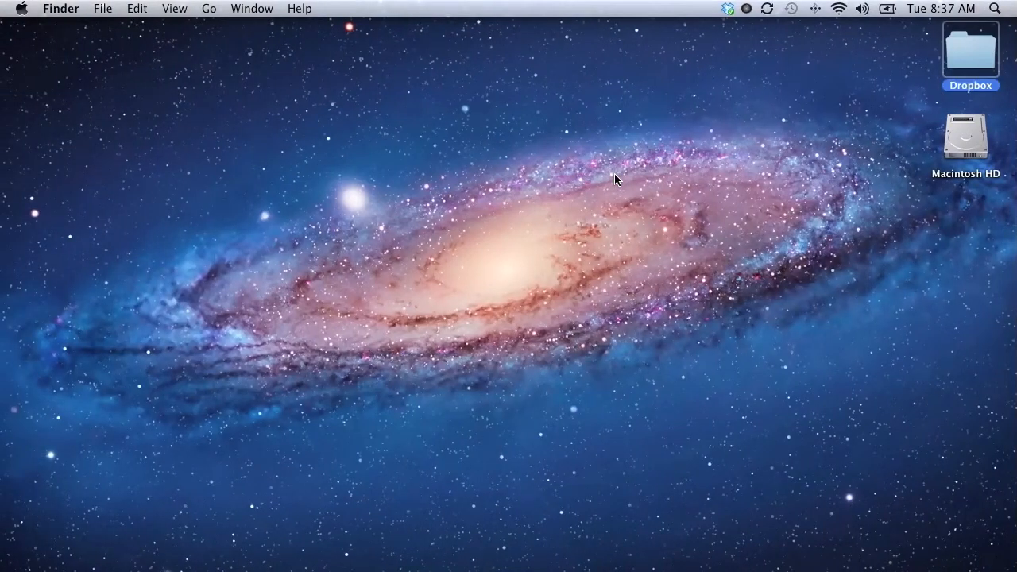
key("ctrl+Left")
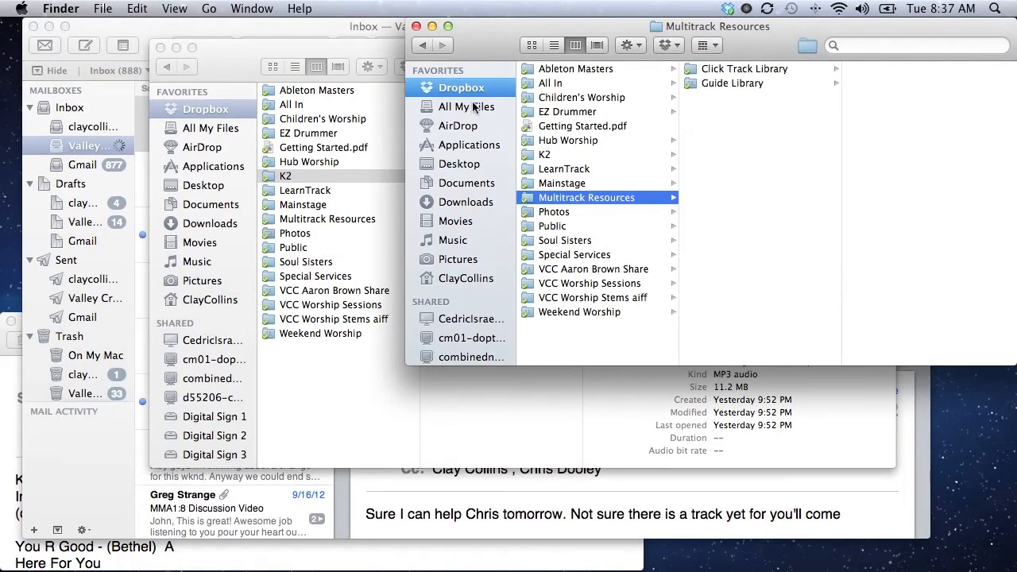
left_click(699, 83)
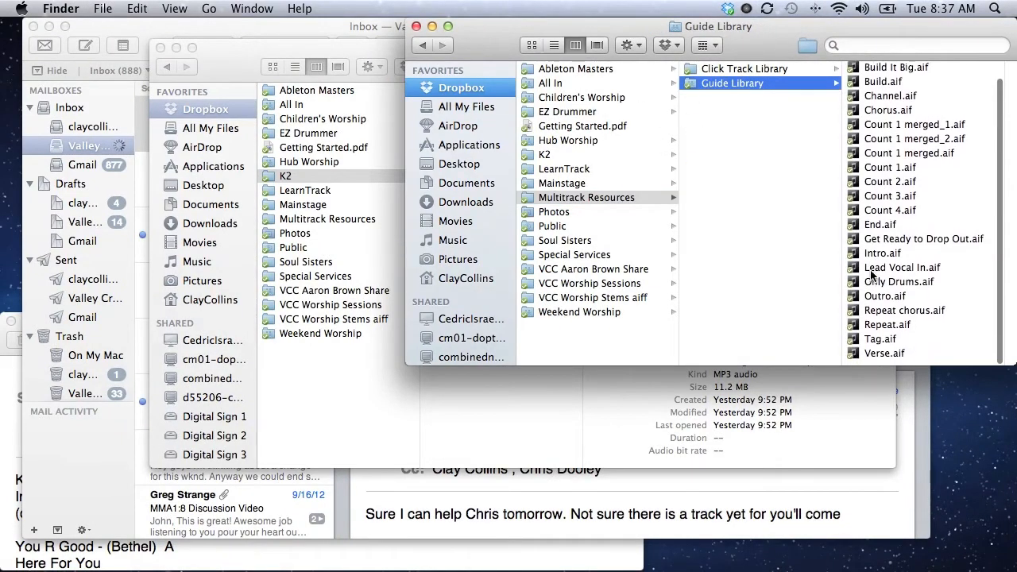
left_click(689, 83)
left_click_drag(690, 83, 744, 135)
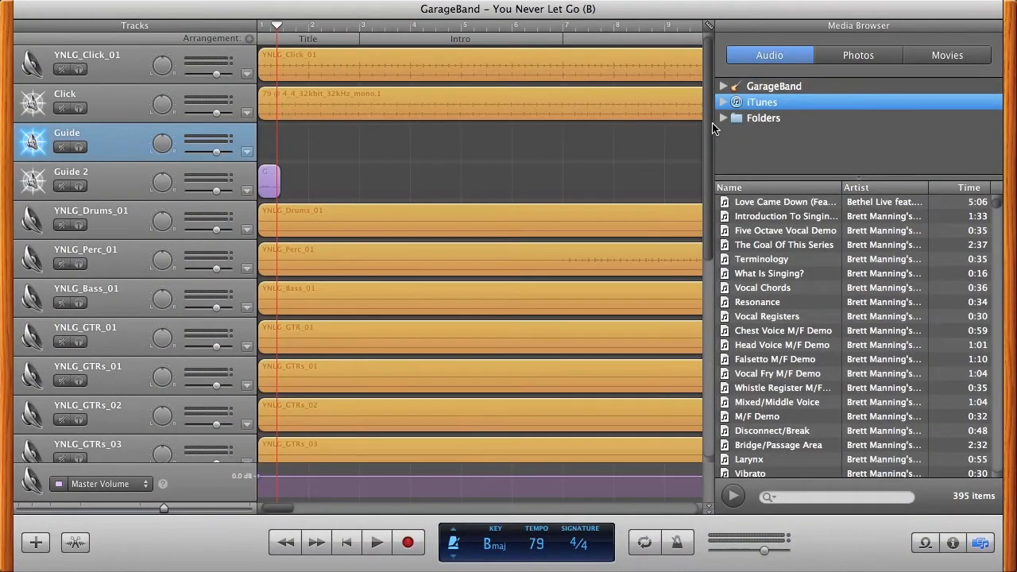
Step: Place Intro.aif from the Guide Library folder on the Guide track at beat 3 of bar 1
left_click(724, 117)
left_click(753, 135)
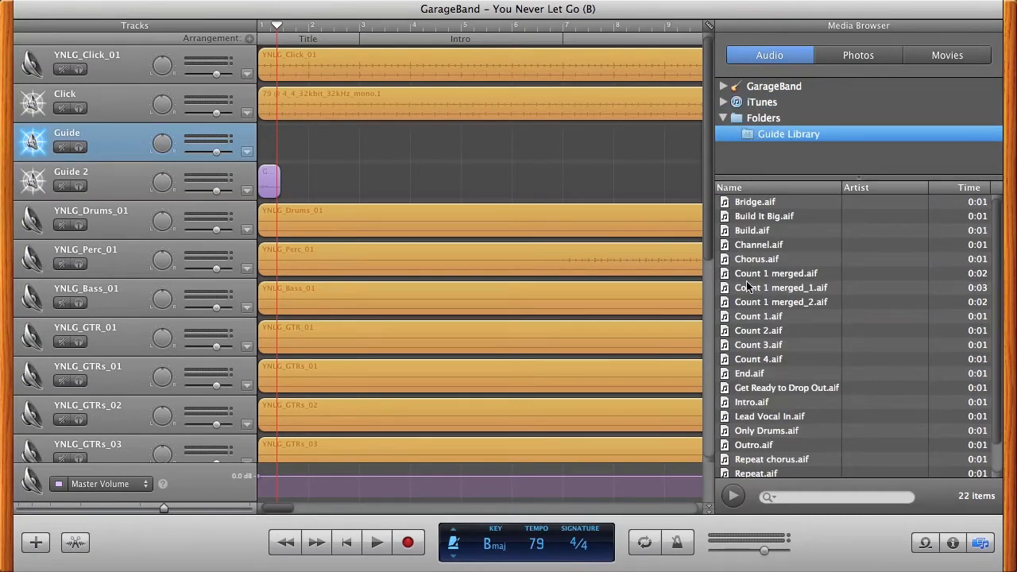
left_click(724, 404)
left_click_drag(723, 403, 291, 147)
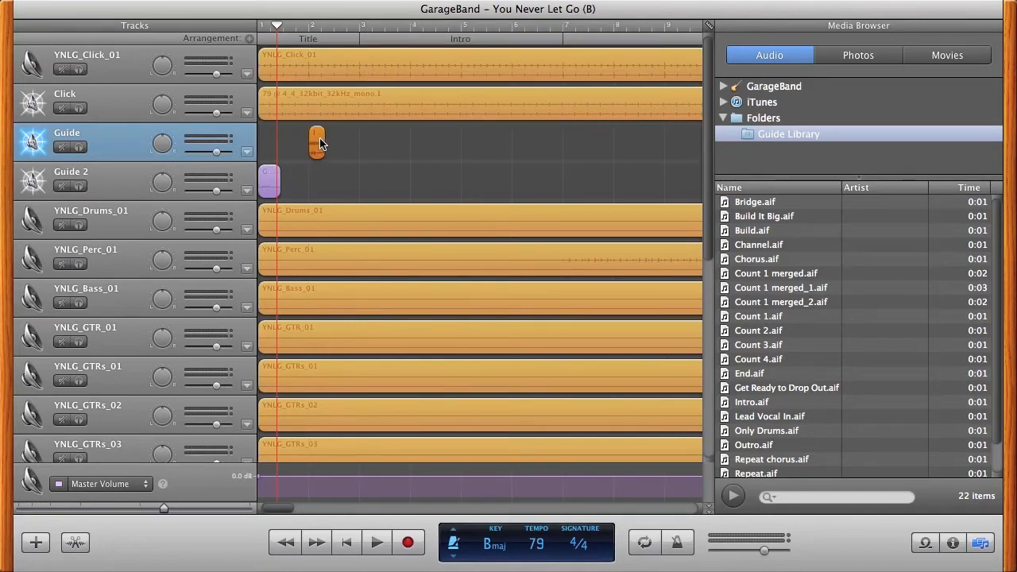
left_click_drag(318, 144, 291, 139)
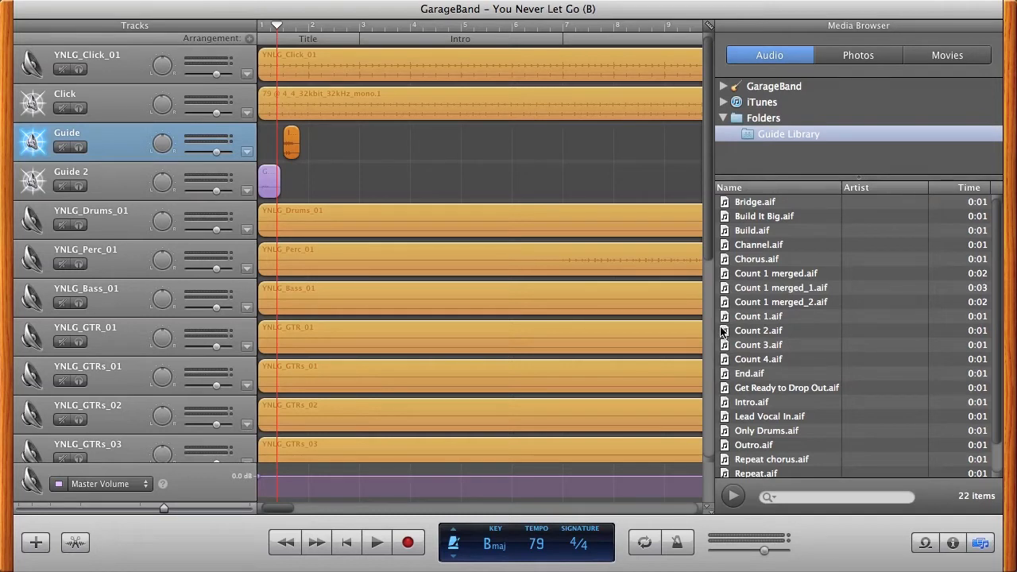
Step: Place Count 1.aif, Count 2.aif, Count 3.aif and Count 4.aif on the Guide track, one on each successive beat of bar 2
left_click_drag(725, 320, 339, 143)
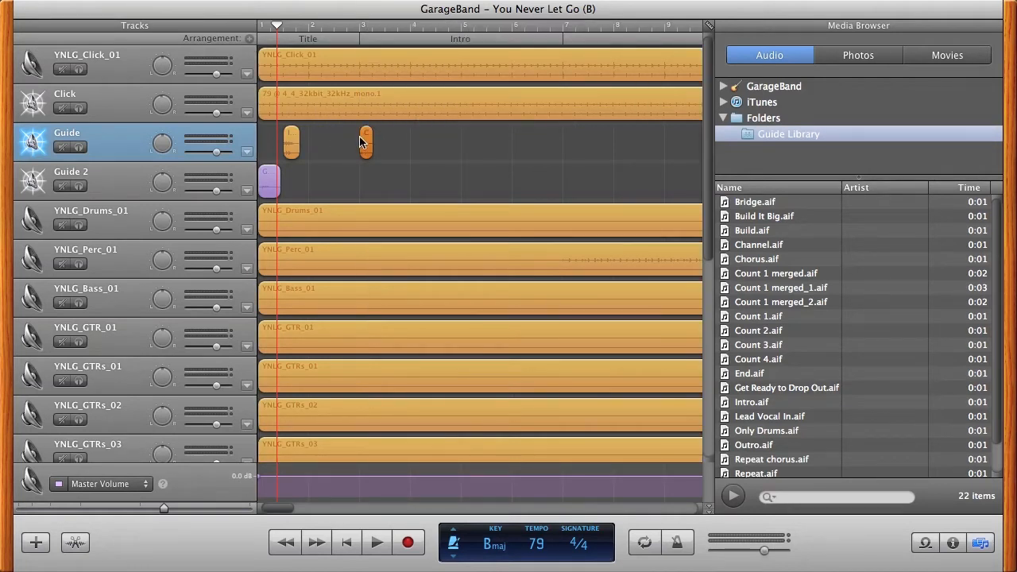
left_click_drag(367, 139, 317, 142)
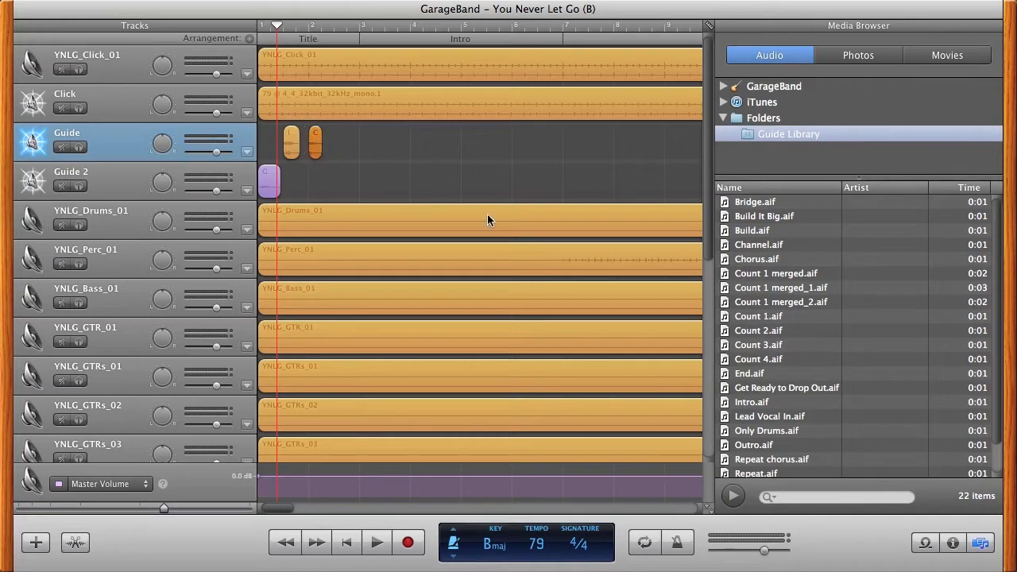
left_click_drag(727, 335, 332, 143)
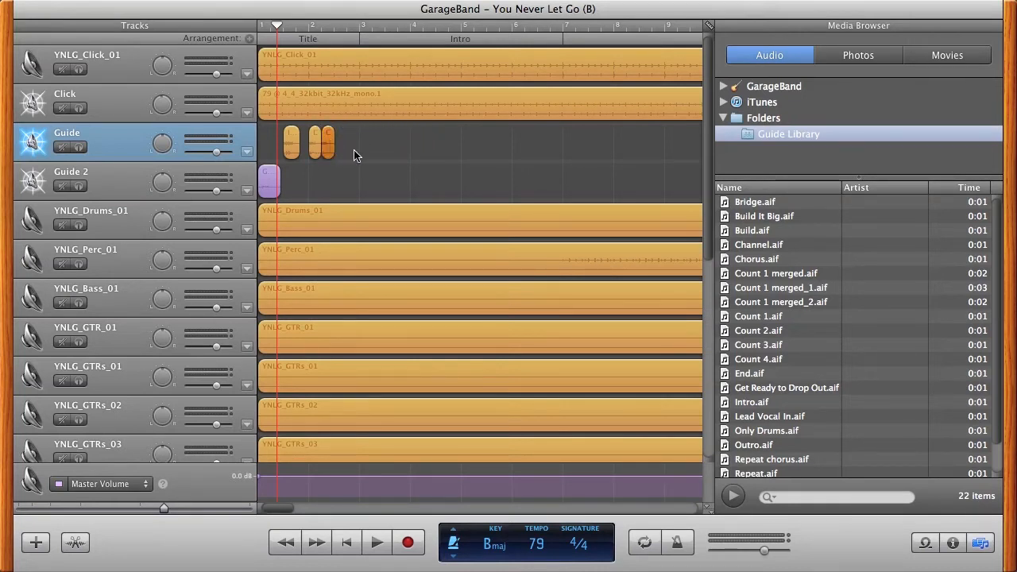
left_click_drag(724, 346, 378, 138)
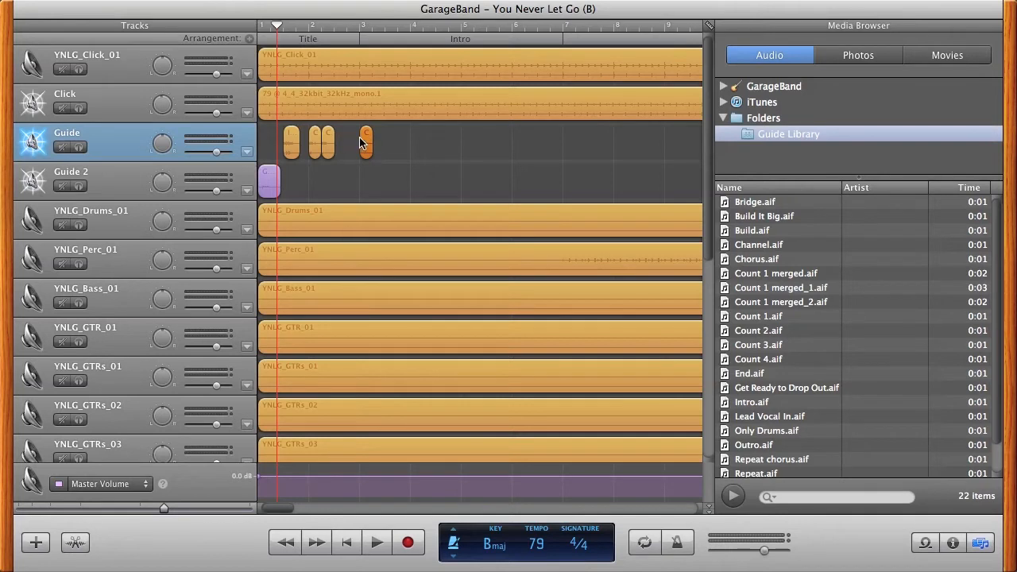
left_click_drag(367, 143, 342, 144)
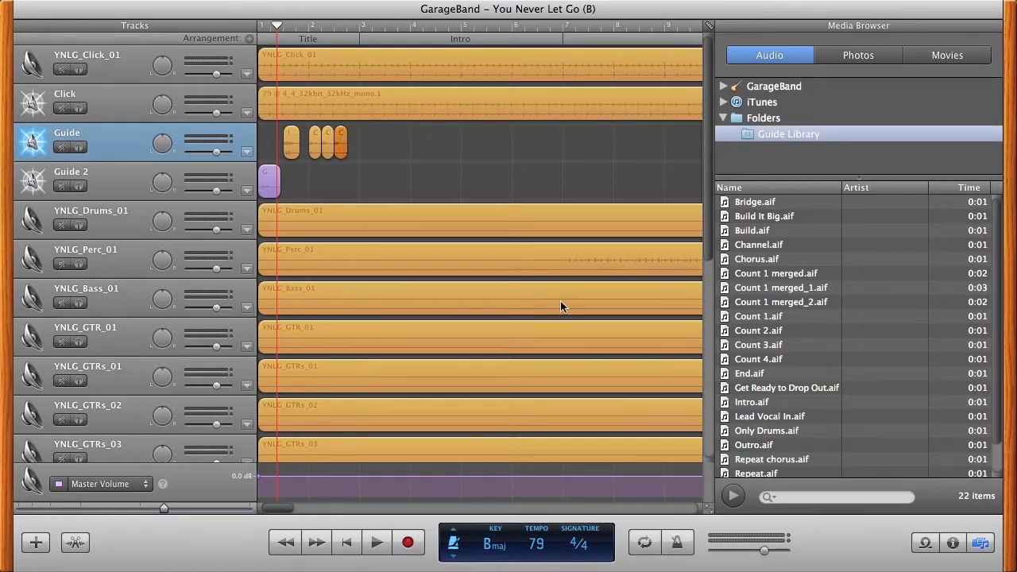
left_click_drag(725, 359, 383, 140)
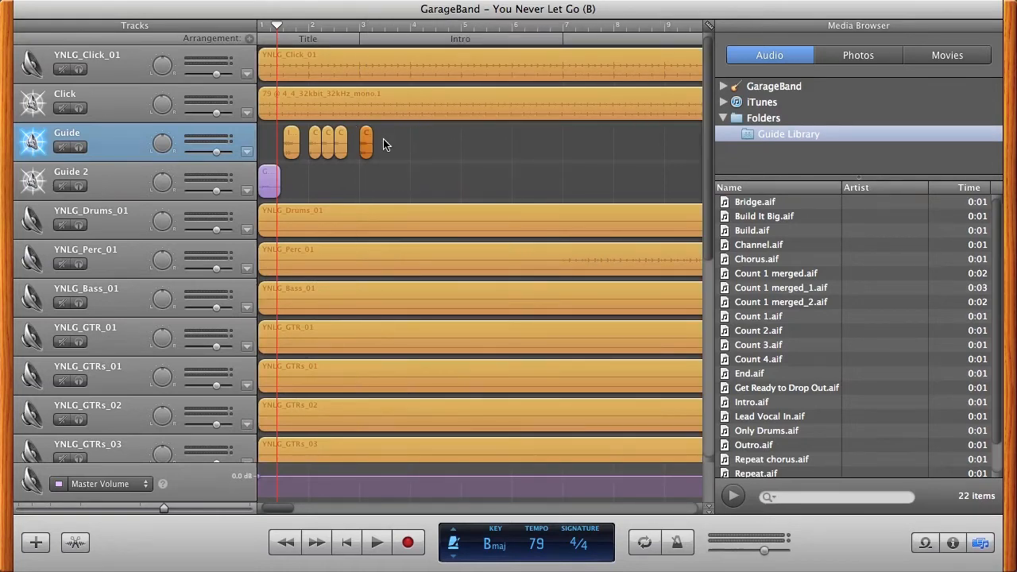
left_click(357, 142)
Step: Play the song from the beginning to check the timing of the intro and count cues
left_click(263, 28)
key("space")
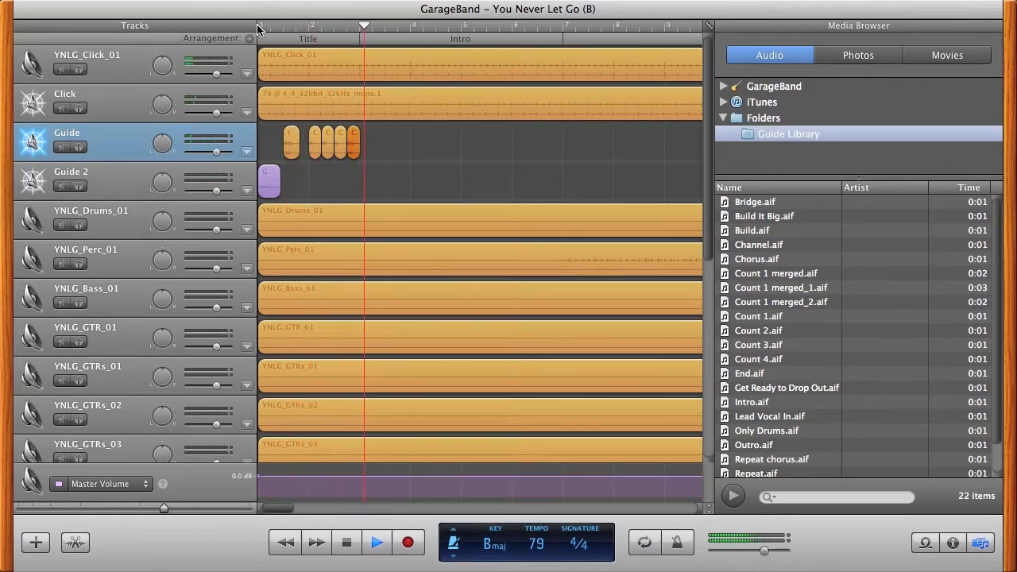
key("space")
Step: Select the four count regions in bar 2 of the Guide track and join them into a single region
left_click_drag(380, 139, 307, 155)
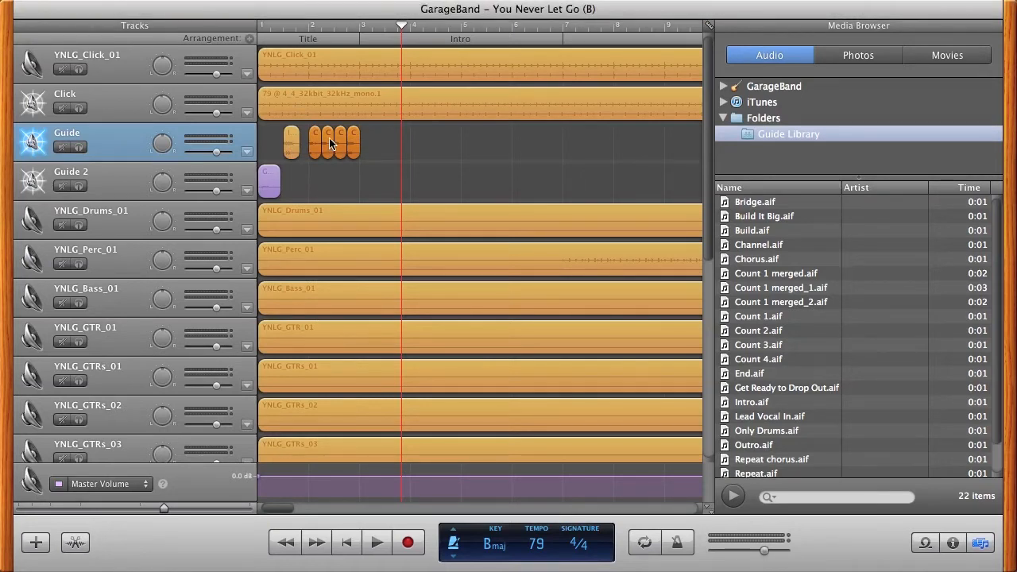
left_click(169, 8)
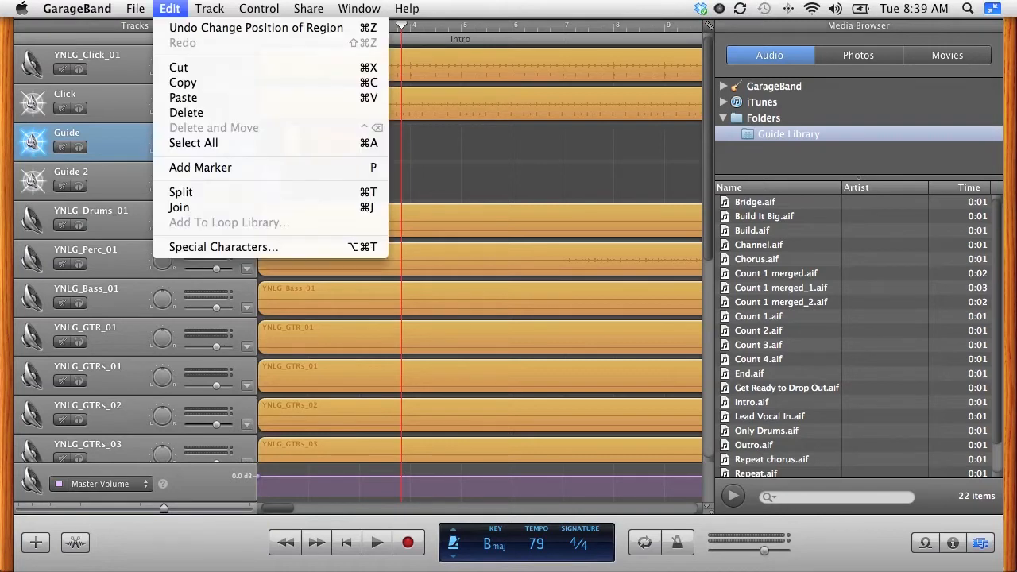
left_click(207, 209)
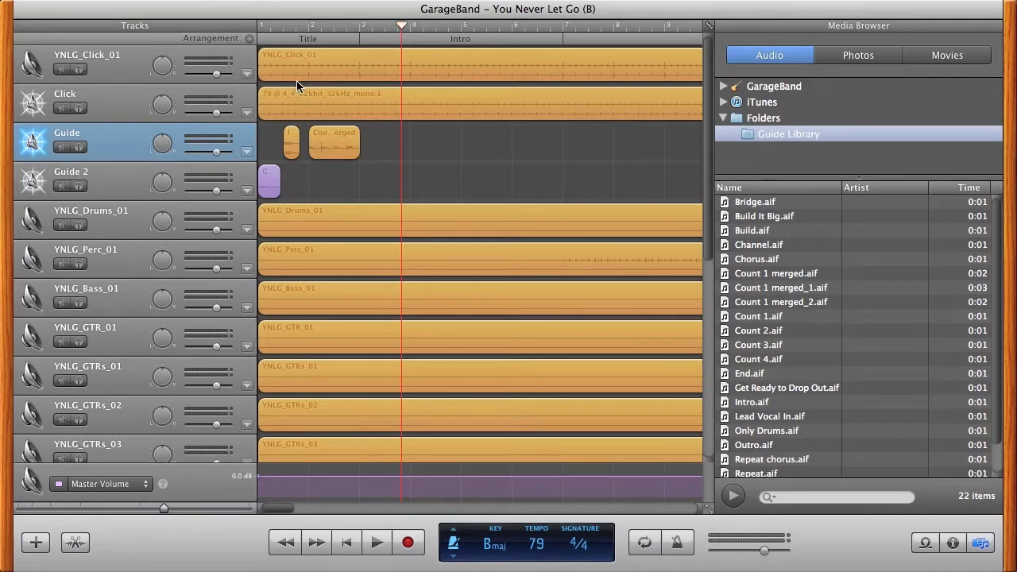
Step: Copy the merged count region on the Guide track and paste it at bar 6, one bar before Verse 1
left_click(328, 140)
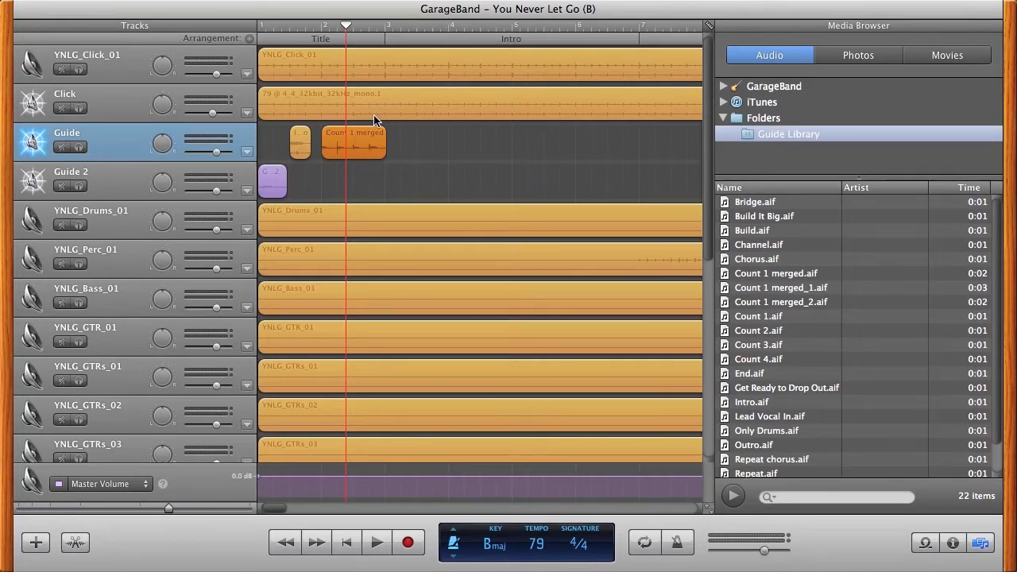
mouse_move(223, 1)
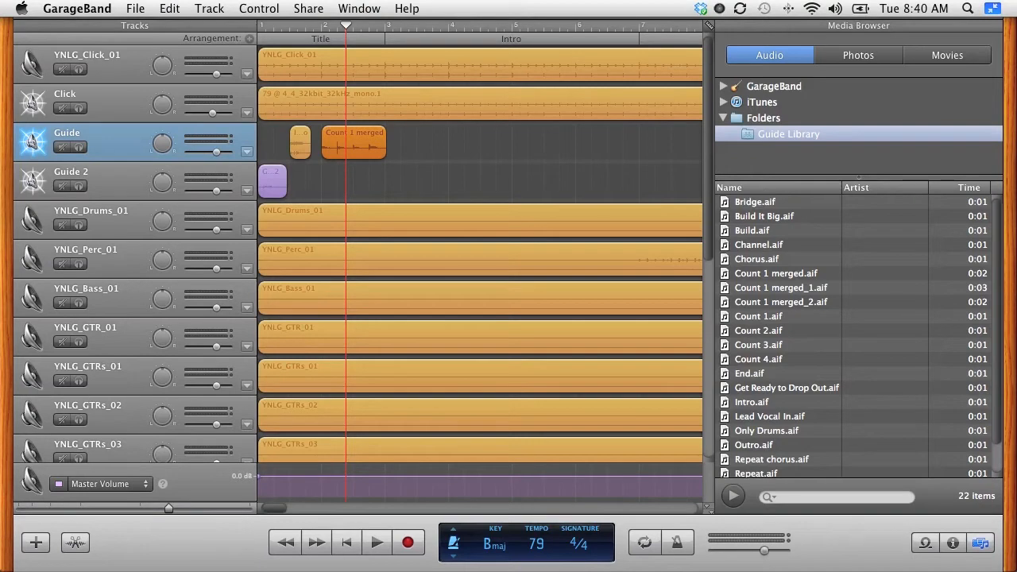
left_click(169, 8)
left_click(194, 80)
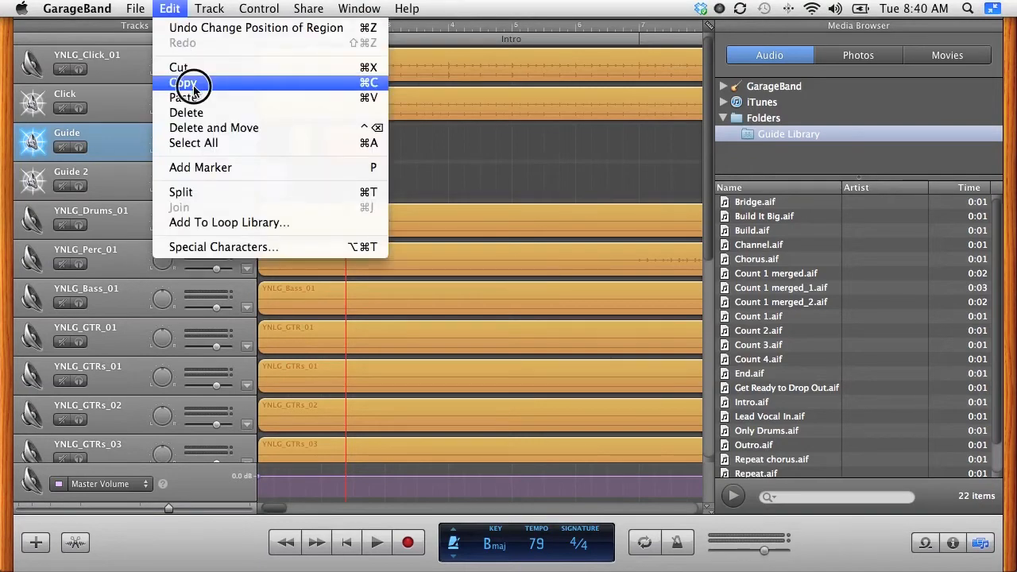
scroll(439, 127, "right", 5)
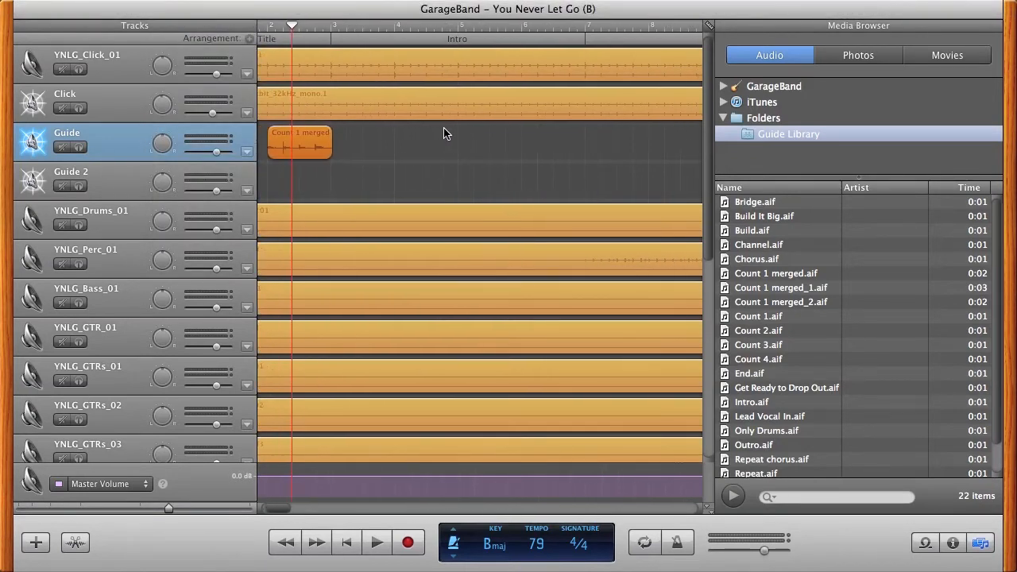
scroll(443, 133, "right", 5)
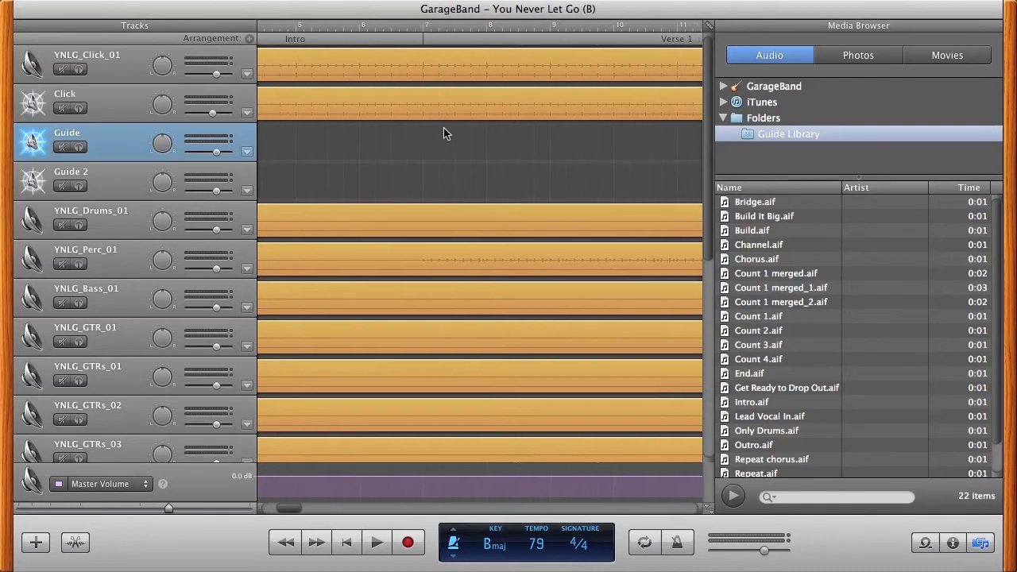
left_click_drag(414, 29, 358, 49)
key("super+v")
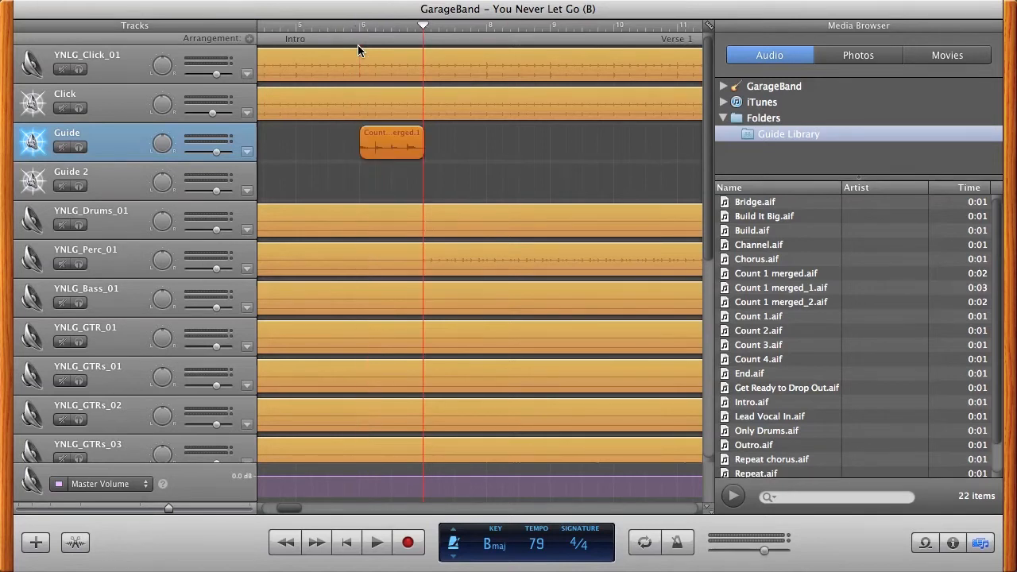
Step: Paste the merged count region on the Guide track at bar 14, one bar before the Channel section
scroll(408, 79, "right", 10)
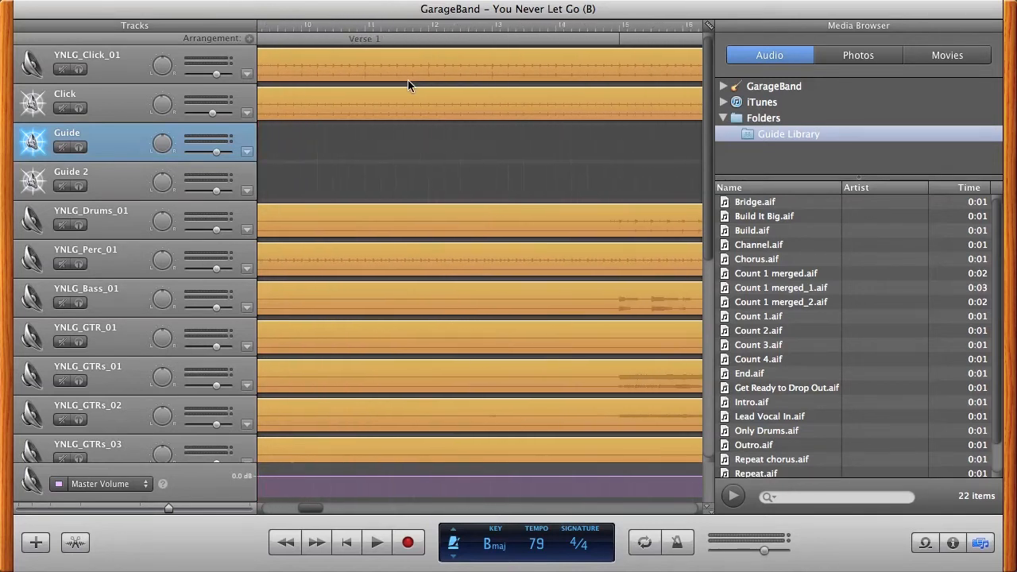
scroll(502, 44, "right", 5)
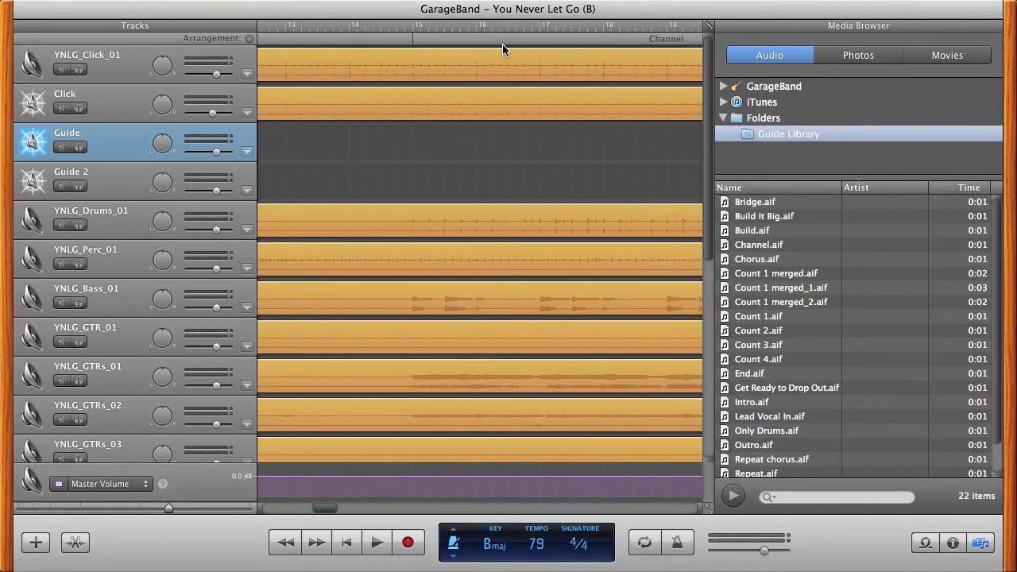
left_click(428, 28)
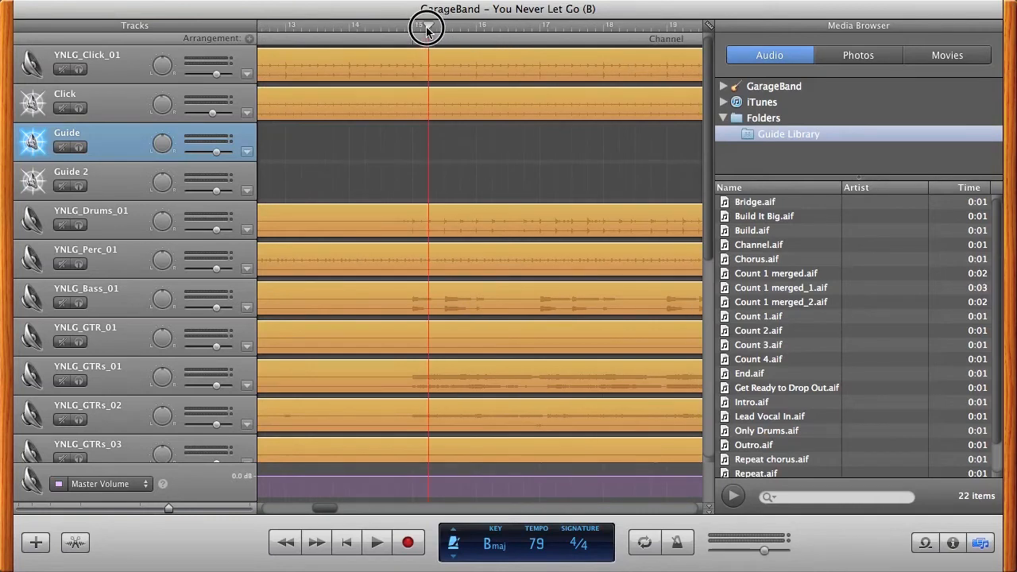
left_click(374, 36)
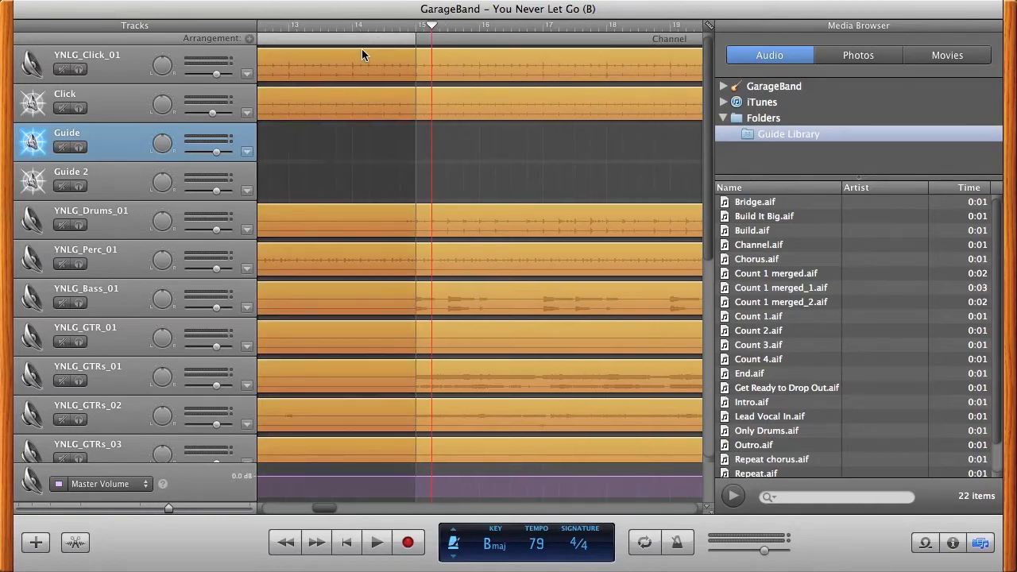
left_click(398, 26)
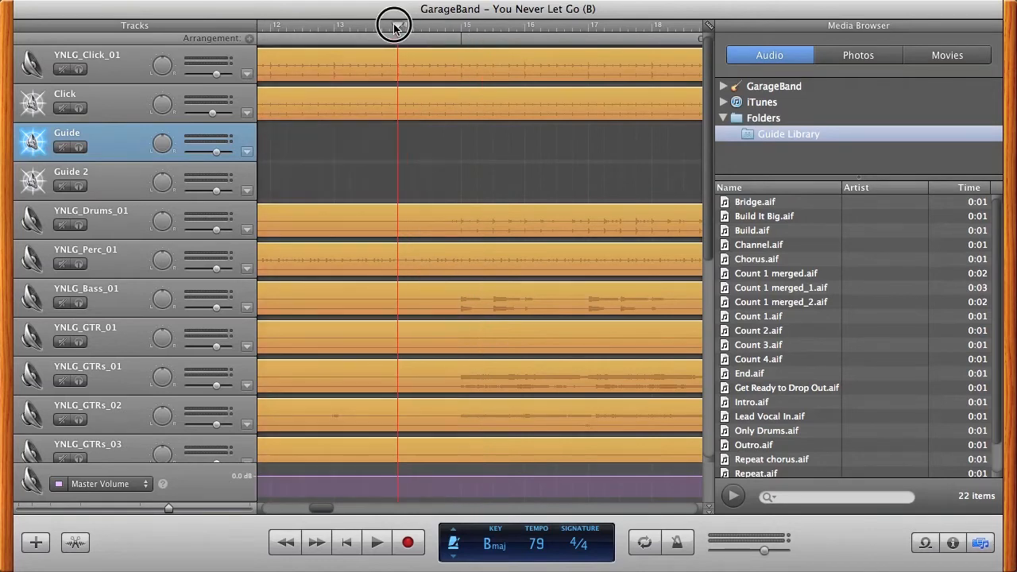
key("super+v")
Step: Paste the merged count region on the Guide track at bar 22, one bar before the first Chorus
scroll(366, 65, "right", 5)
scroll(366, 65, "right", 8)
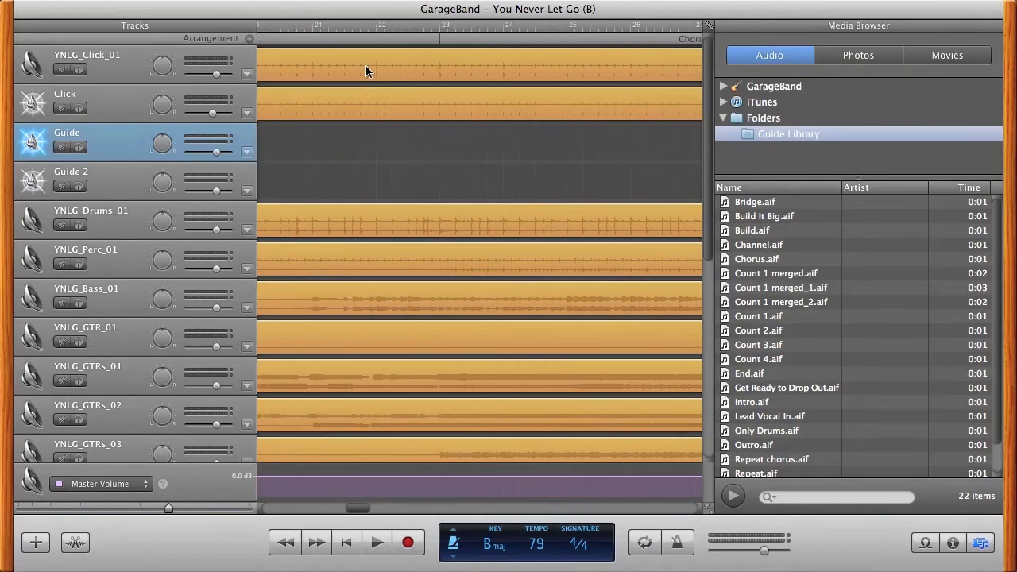
scroll(381, 39, "right", 1)
scroll(381, 39, "left", 1)
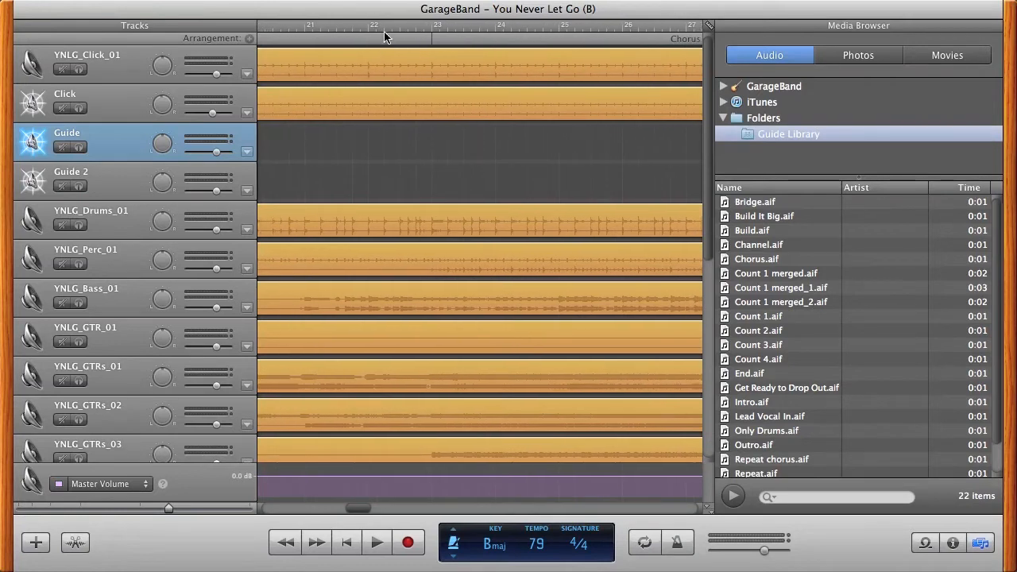
left_click(367, 28)
key("super+v")
Step: Paste the merged count region at bar 30 before Verse 2 and at bar 38 before the second Channel section
scroll(389, 49, "right", 8)
scroll(389, 48, "right", 3)
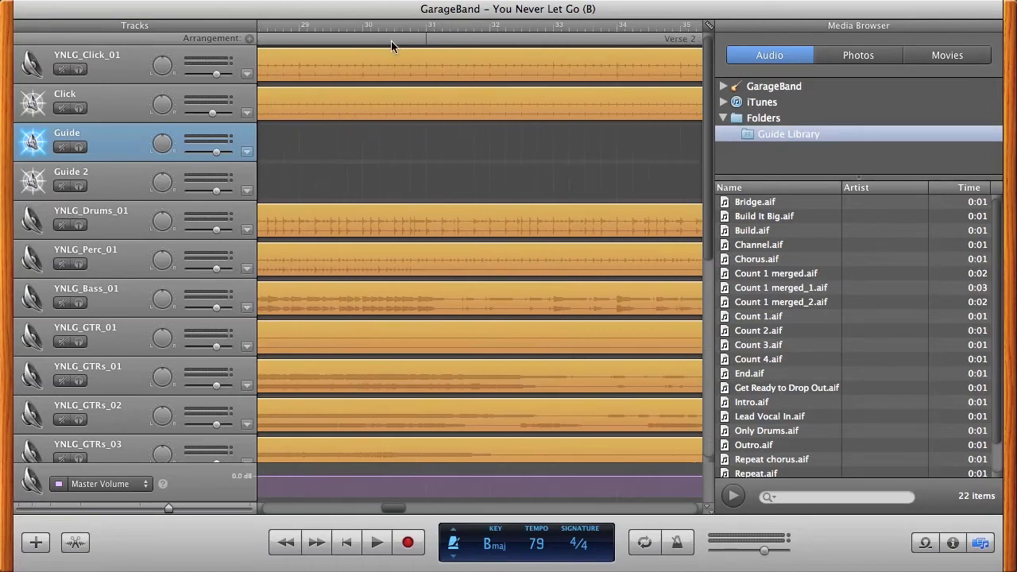
left_click_drag(381, 28, 361, 43)
scroll(421, 84, "right", 6)
scroll(421, 79, "right", 3)
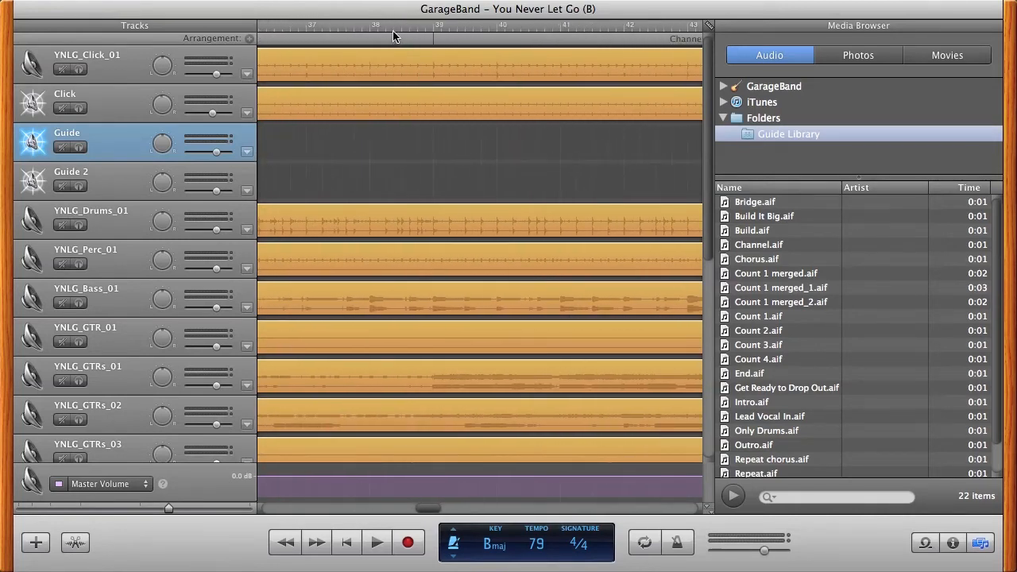
left_click_drag(391, 29, 366, 41)
Step: Paste the merged count region at bar 46 before Chorus (1) and at bar 62 before Bridge (1)
scroll(408, 57, "right", 6)
scroll(407, 57, "right", 2)
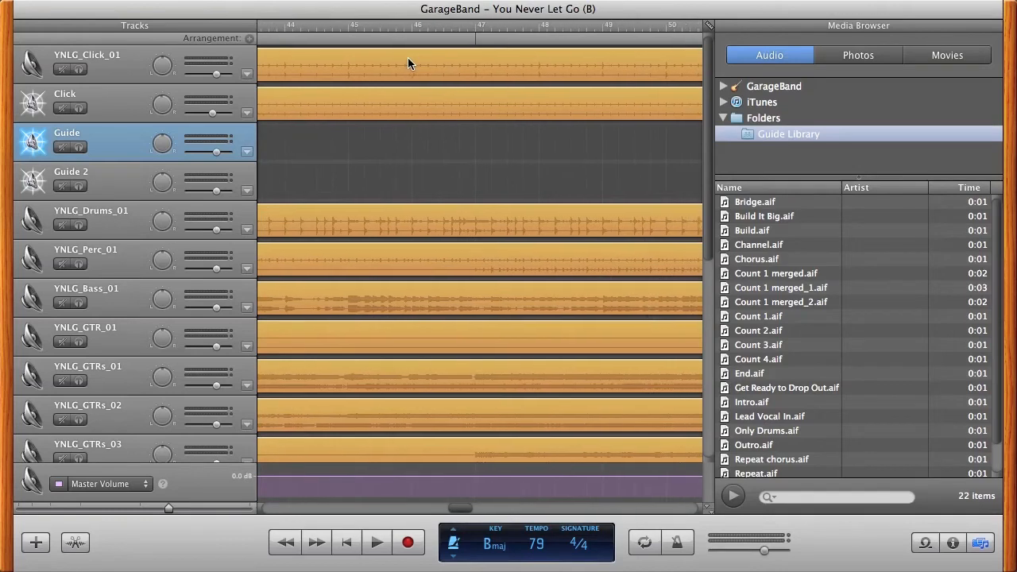
left_click(354, 27)
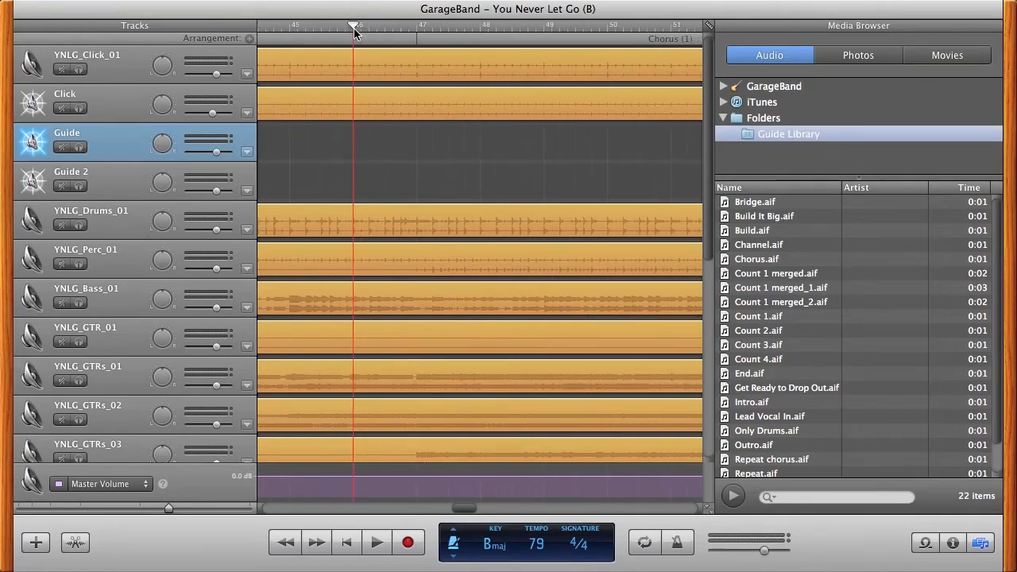
key("space")
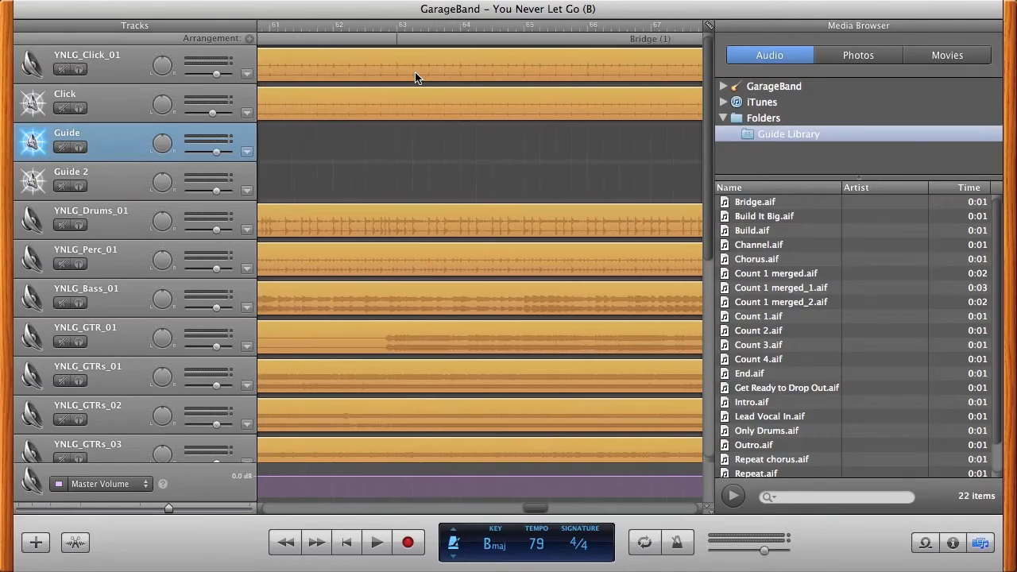
scroll(415, 78, "left", 3)
left_click_drag(422, 28, 410, 27)
key("super+v")
Step: Paste the merged count region on the Guide track at bar 78, one bar before the Chorus that follows the bridge
scroll(435, 75, "right", 8)
scroll(435, 78, "right", 10)
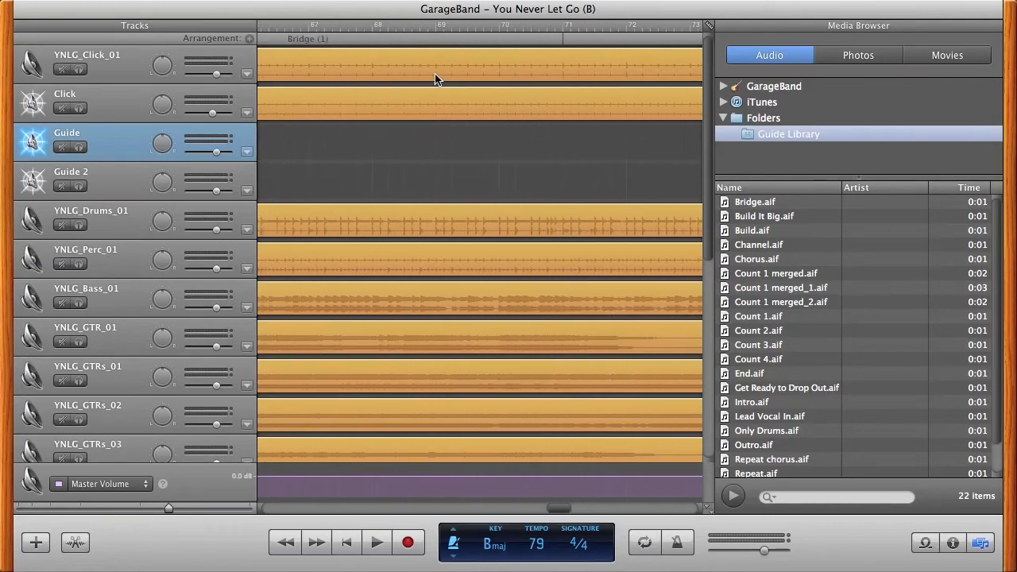
scroll(436, 78, "right", 12)
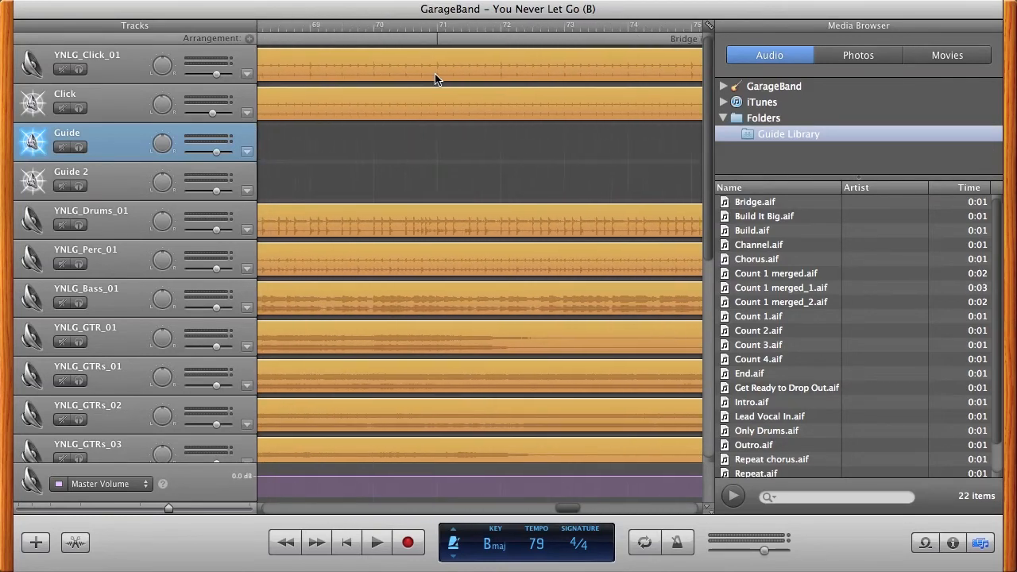
scroll(436, 78, "right", 3)
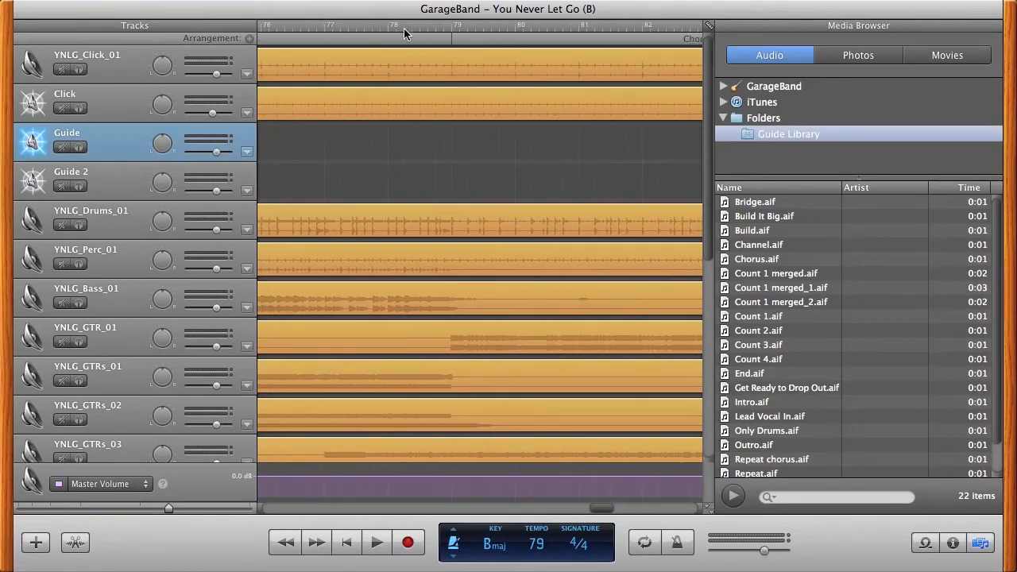
left_click_drag(394, 31, 387, 31)
key("super+v")
Step: Paste the merged count region on the Guide track at bar 94, one bar before the Outro
scroll(419, 57, "right", 10)
scroll(419, 63, "right", 8)
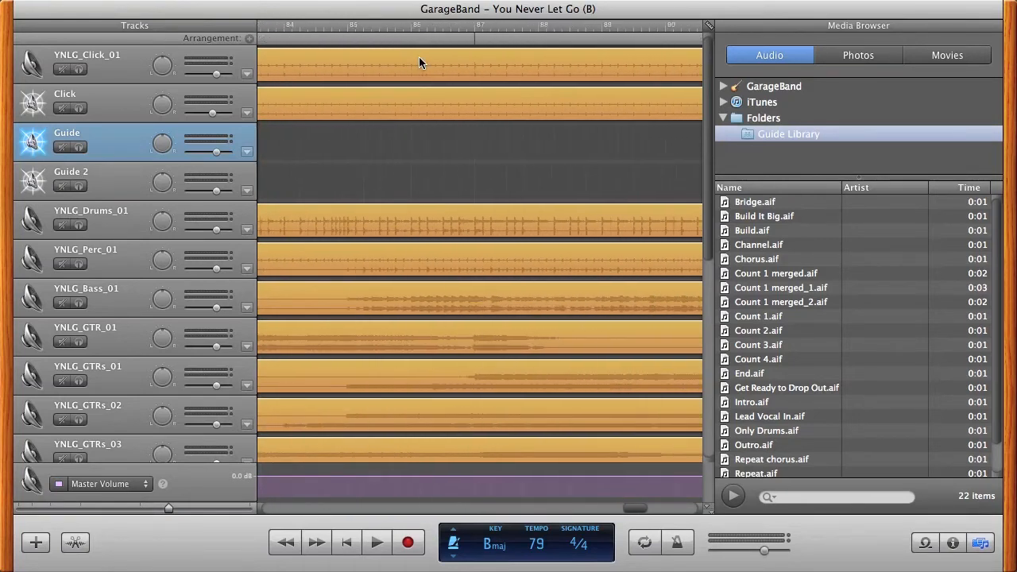
scroll(419, 58, "right", 12)
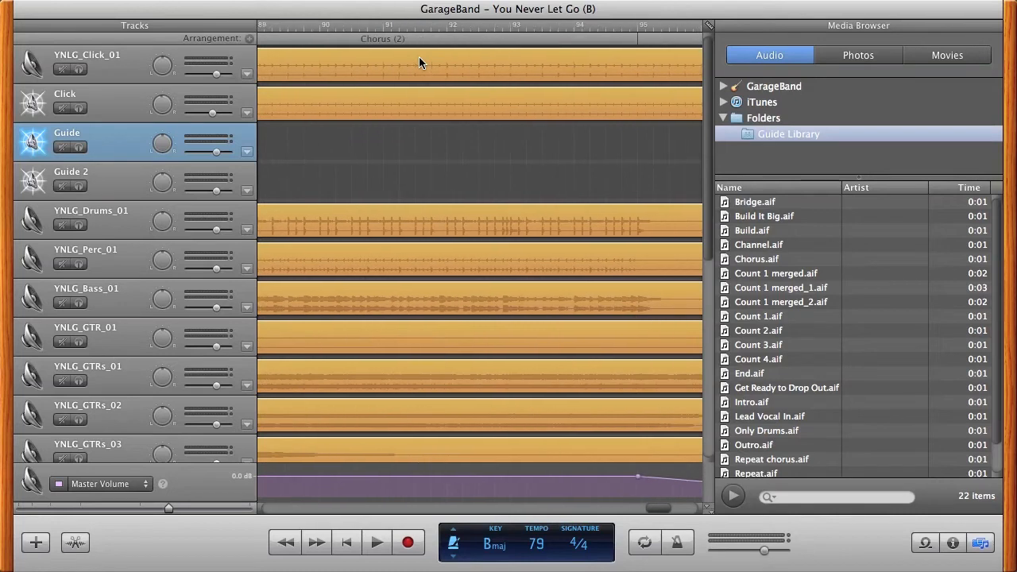
scroll(419, 63, "right", 1)
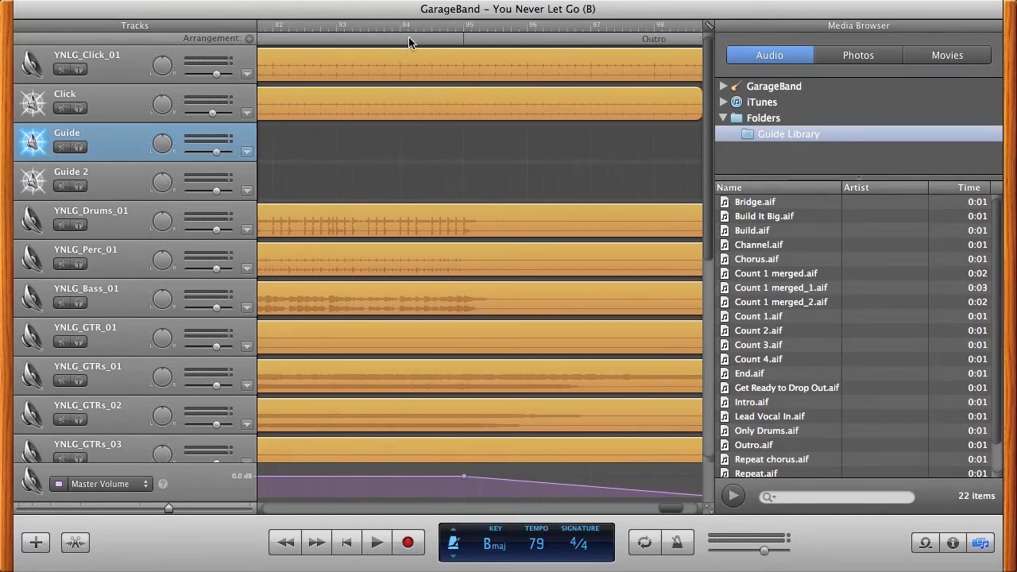
left_click(401, 28)
key("super+v")
Step: Place Verse.aif from the Guide Library on the Guide track at beat 3 of bar 5, ahead of the bar 6 count
key("Return")
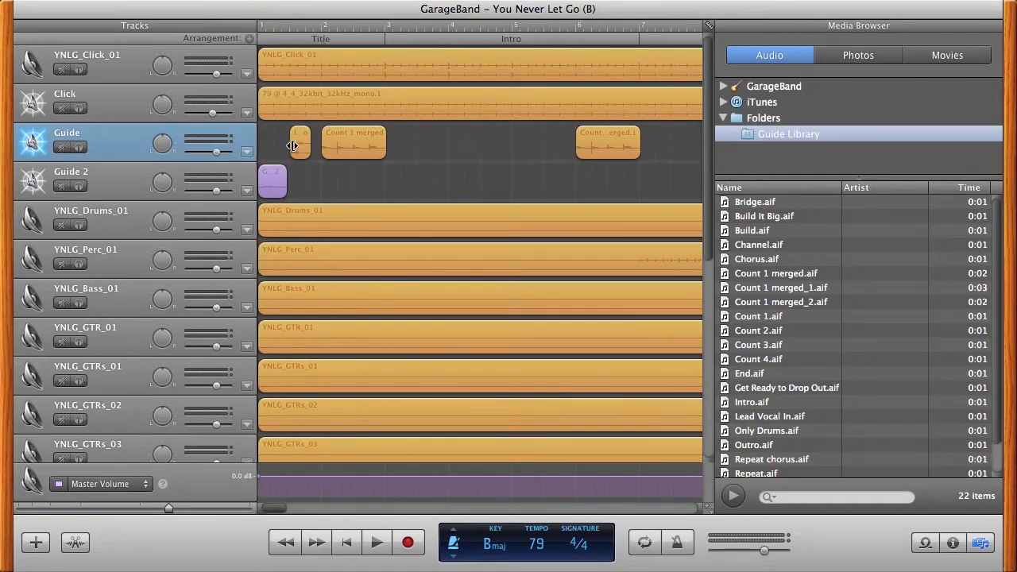
left_click(300, 147)
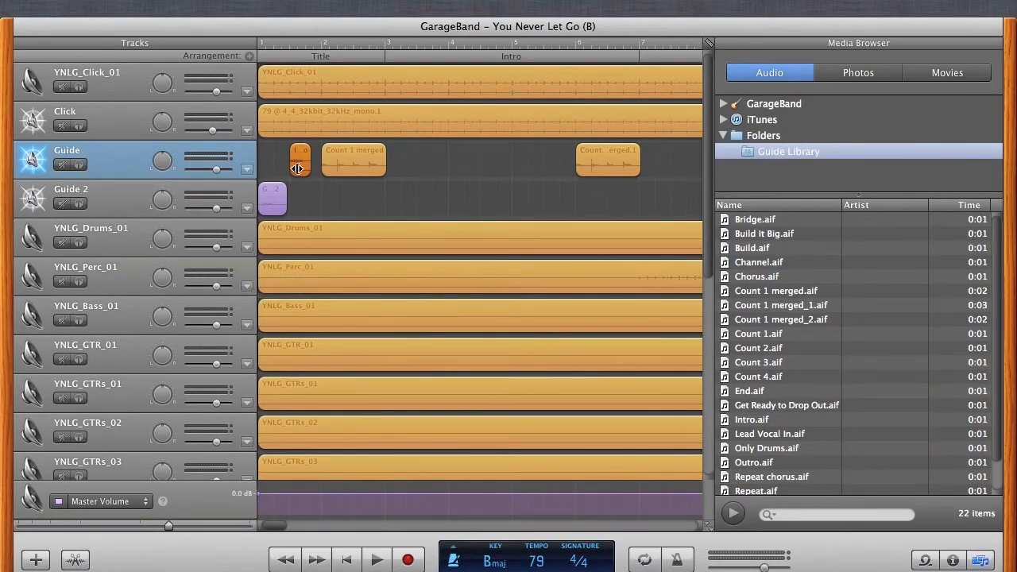
scroll(575, 117, "right", 5)
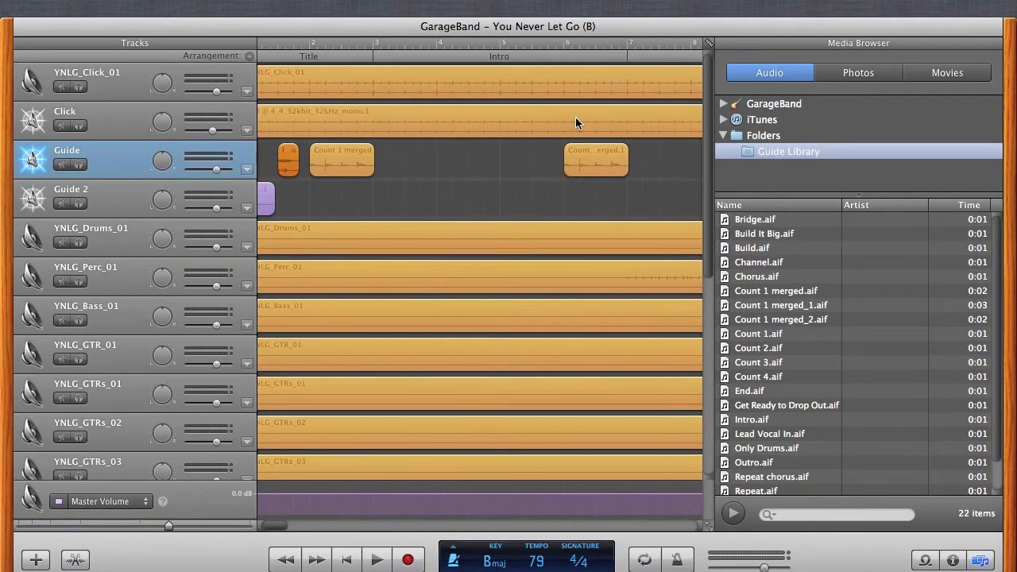
scroll(633, 96, "right", 5)
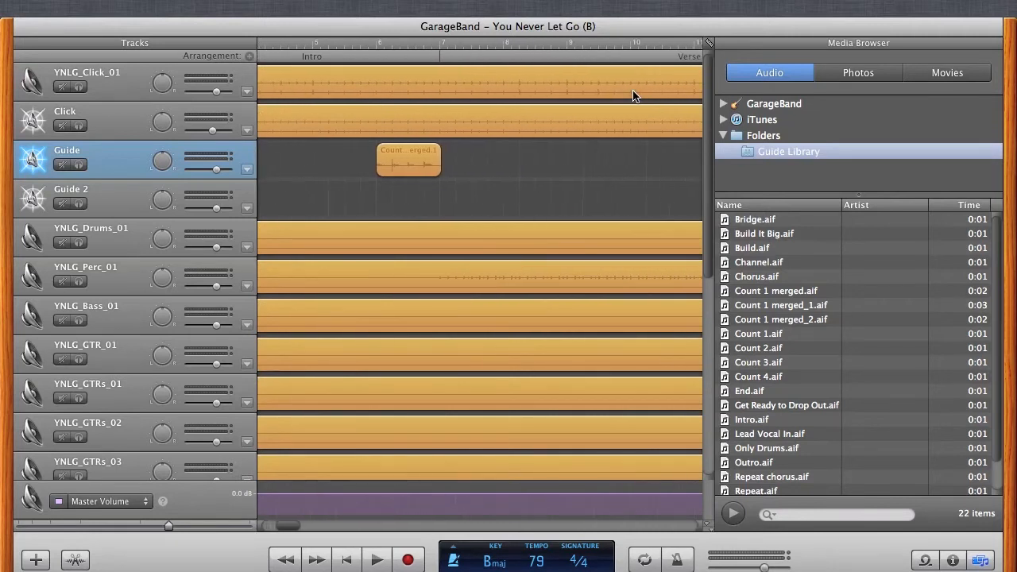
scroll(594, 106, "left", 5)
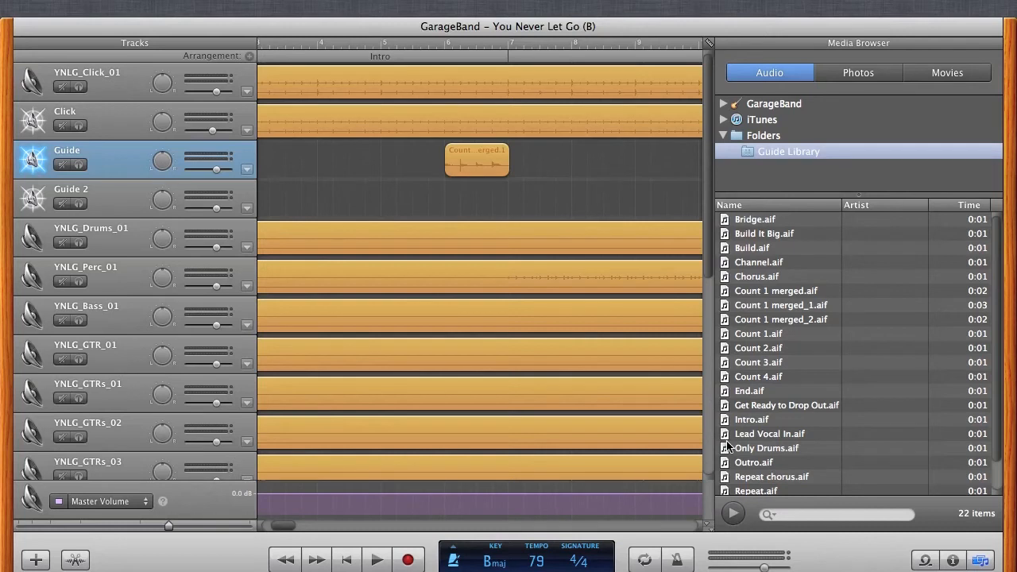
scroll(725, 447, "down", 3)
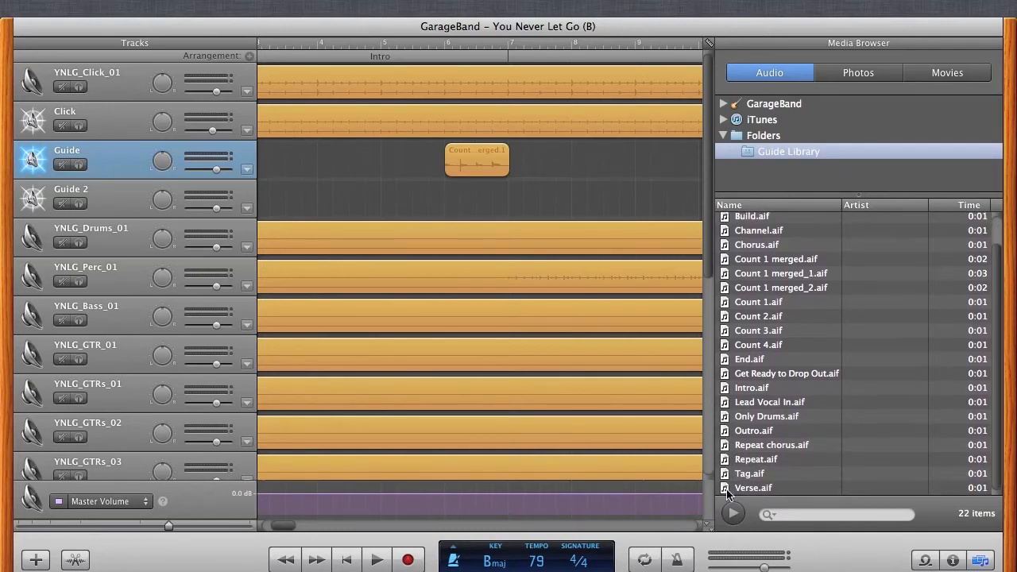
left_click_drag(725, 489, 402, 176)
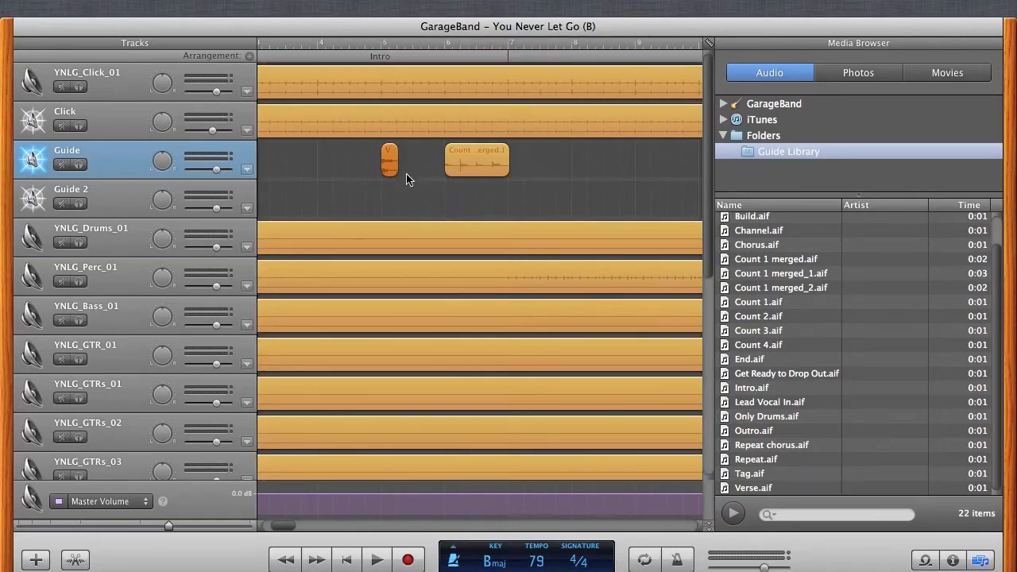
left_click_drag(388, 165, 421, 165)
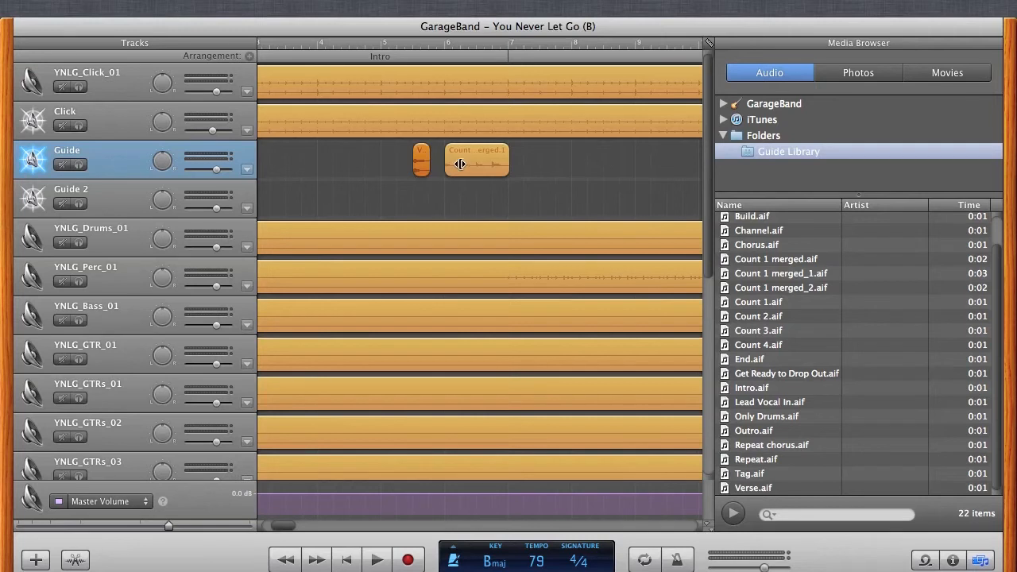
Step: Play back the song from just before the Verse cue through the bar 6 count to check their timing
scroll(438, 164, "right", 5)
scroll(438, 164, "left", 4)
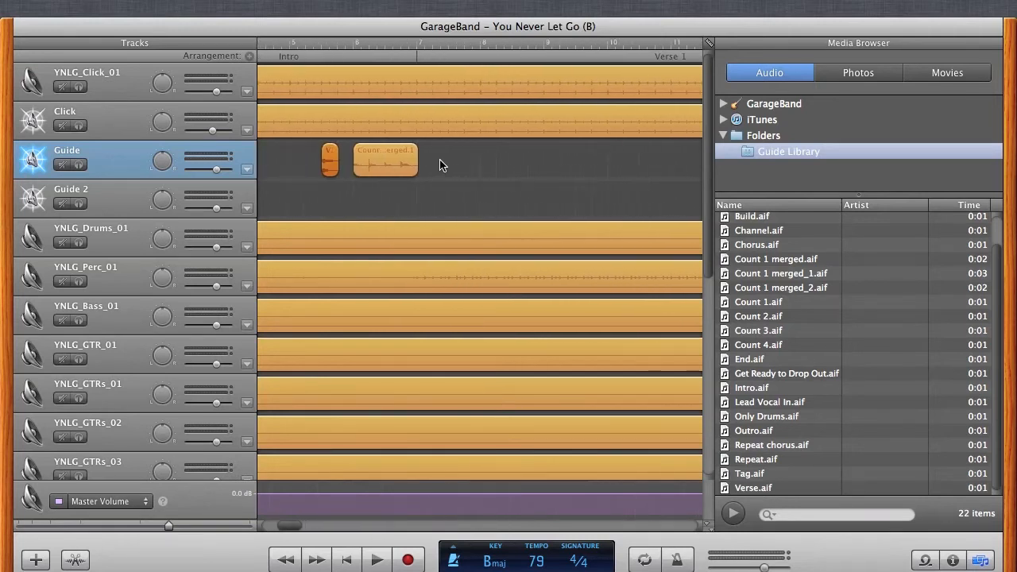
left_click(380, 43)
key("space")
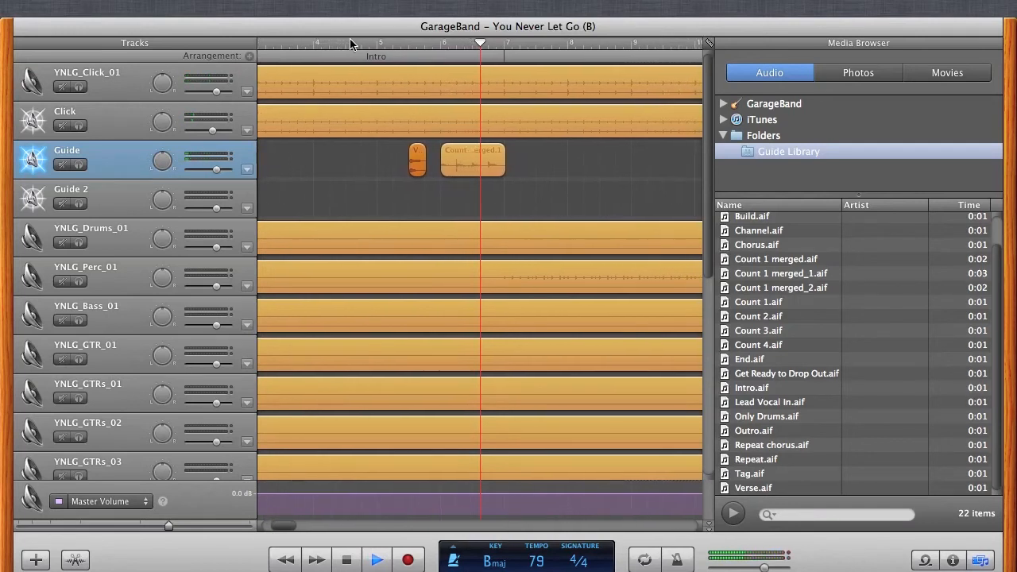
key("space")
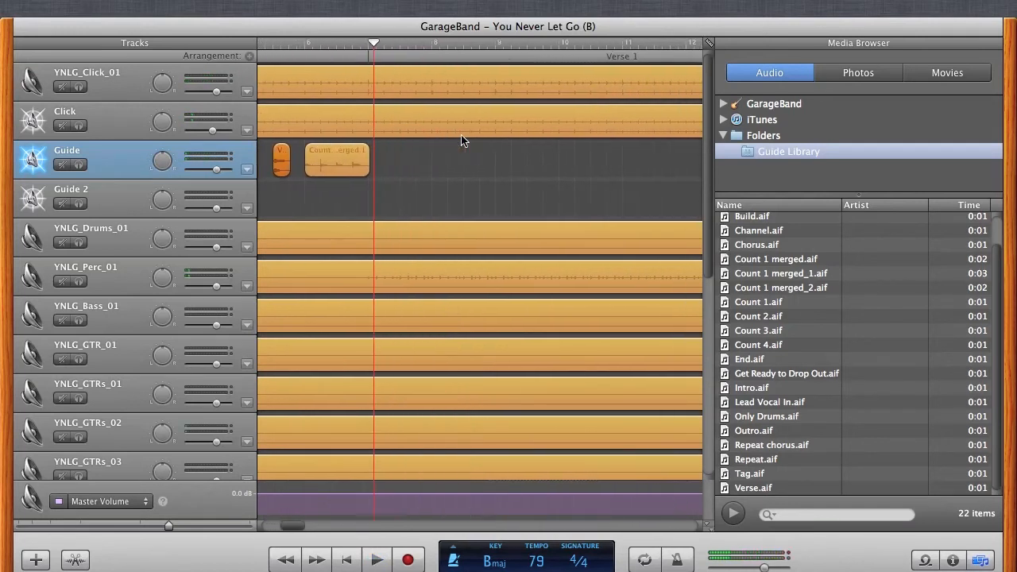
Step: Place Channel.aif from the Guide Library on the Guide track at beat 3 of bar 13, ahead of the bar 14 count
scroll(460, 140, "right", 10)
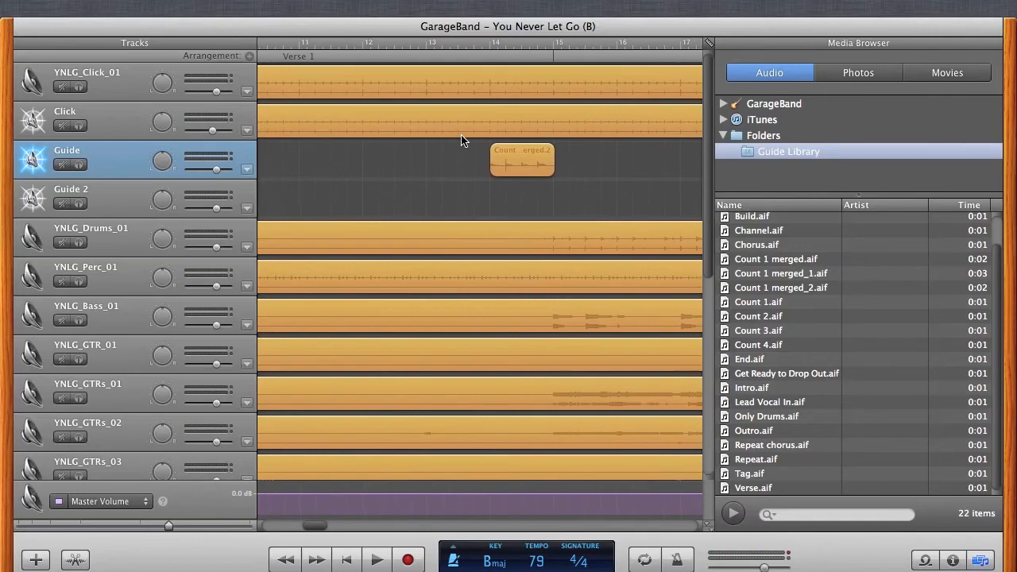
scroll(459, 140, "right", 6)
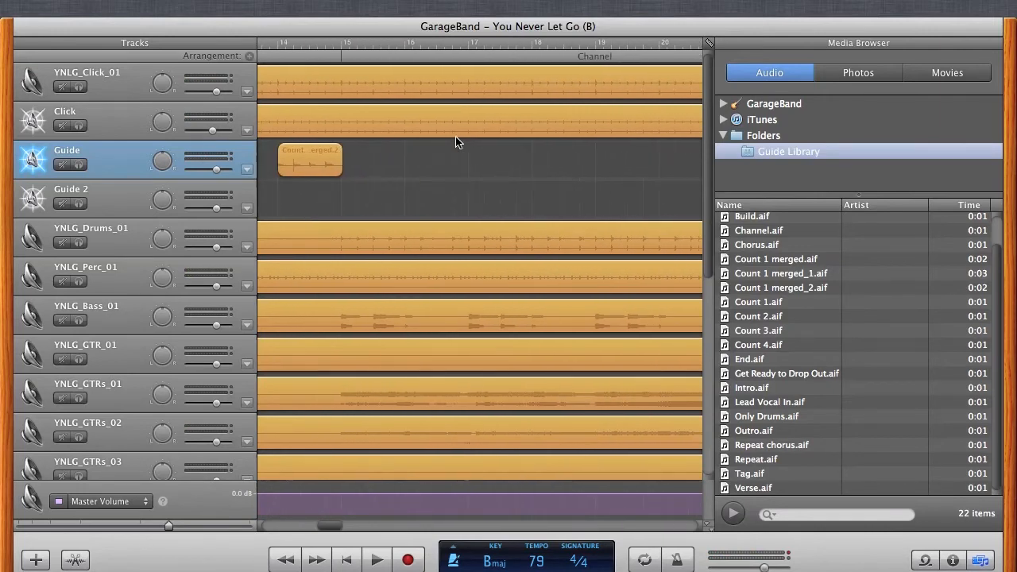
scroll(456, 141, "left", 6)
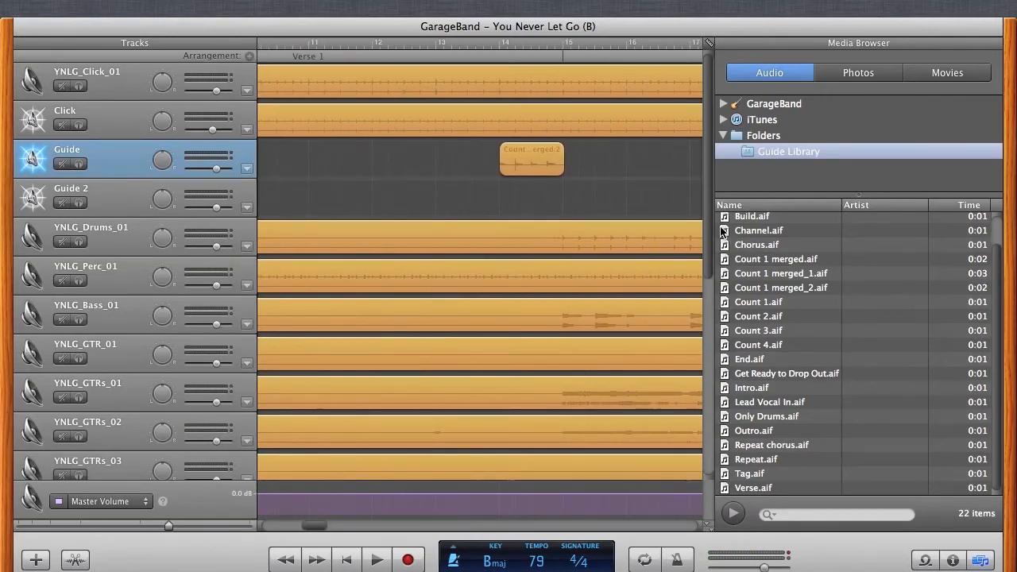
left_click_drag(723, 231, 479, 160)
Step: Place Chorus.aif on the Guide track at beat 3 of bar 21, ahead of the bar 22 count
scroll(475, 161, "right", 4)
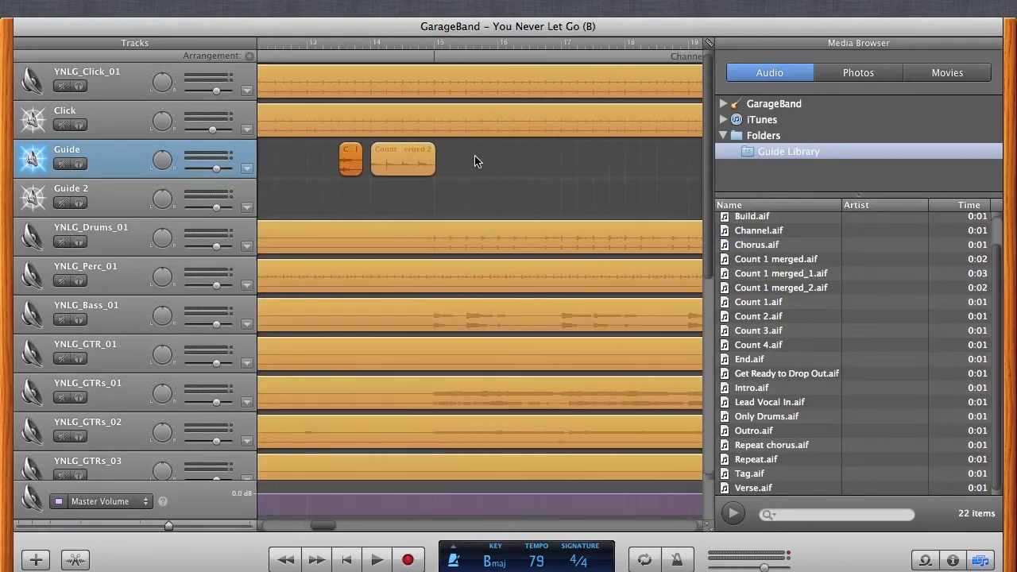
scroll(475, 161, "right", 10)
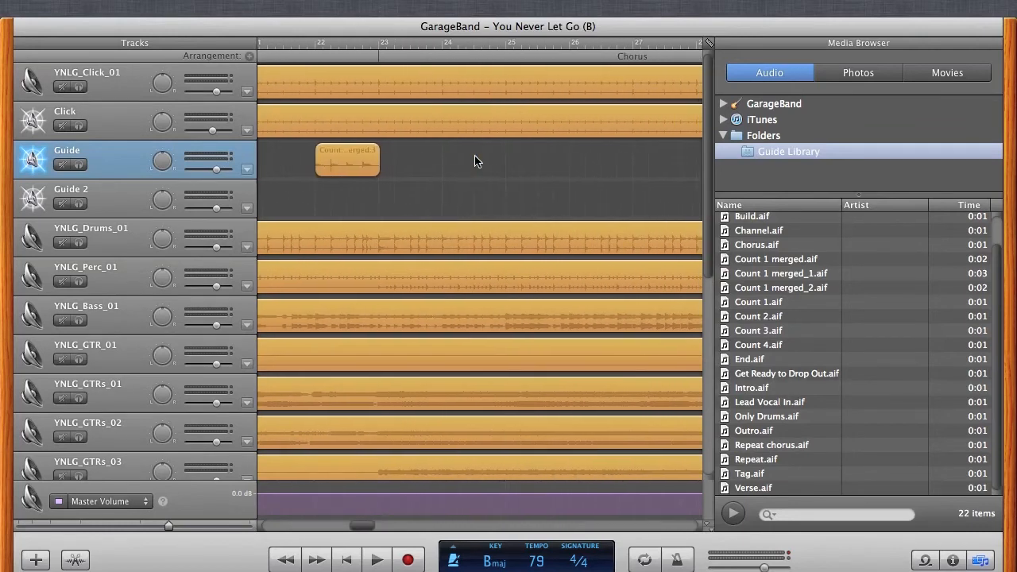
scroll(474, 159, "left", 5)
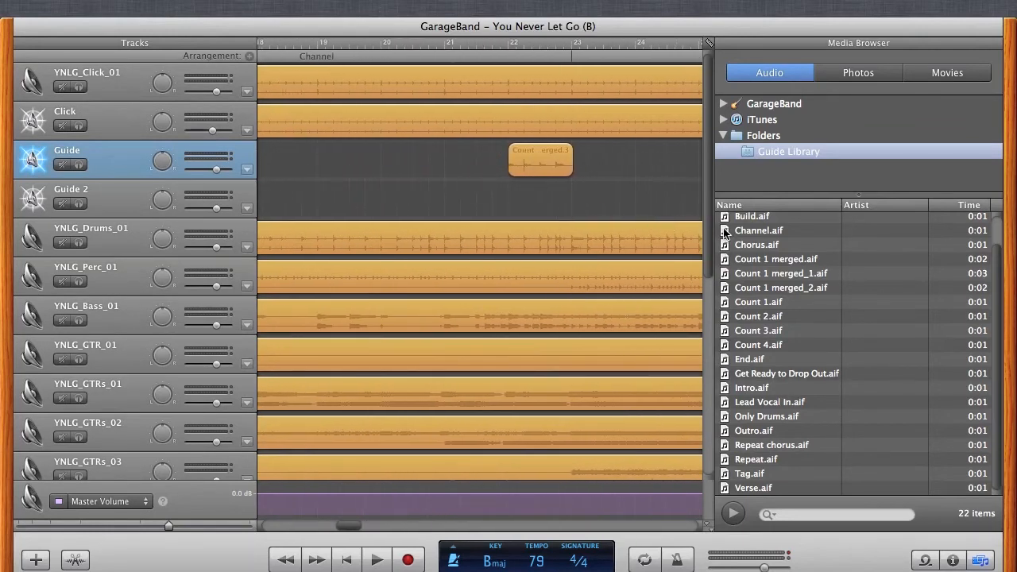
left_click_drag(727, 258, 484, 162)
Step: Place Verse.aif on the Guide track at beat 3 of bar 29, ahead of the count into Verse 2
scroll(484, 162, "right", 10)
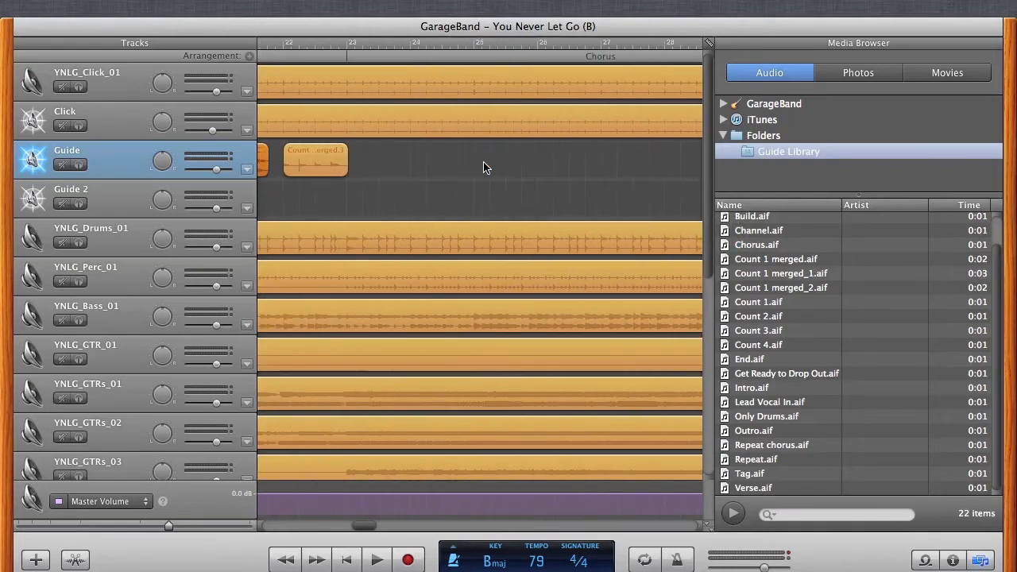
scroll(484, 166, "right", 6)
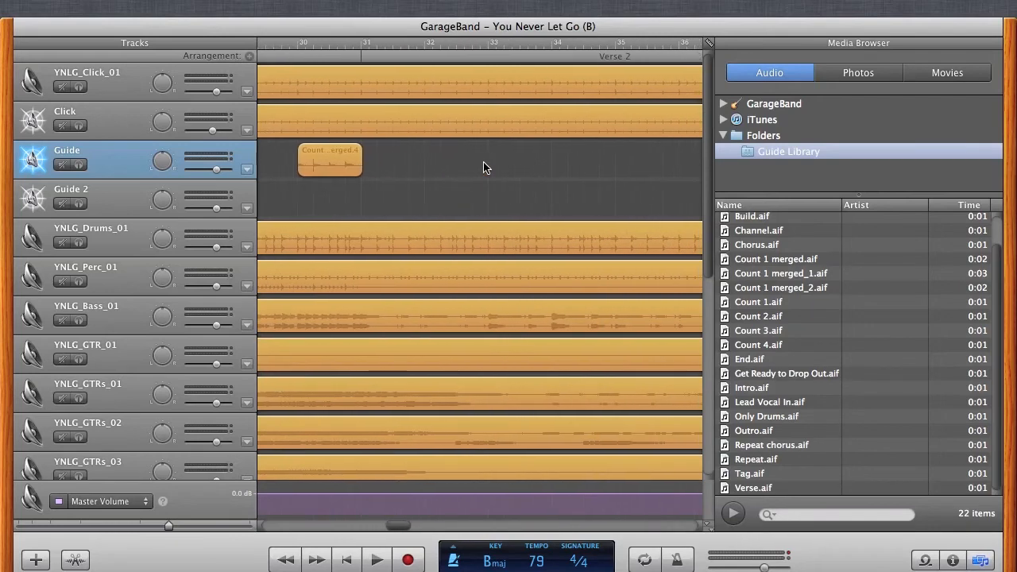
scroll(482, 164, "left", 3)
scroll(483, 164, "left", 5)
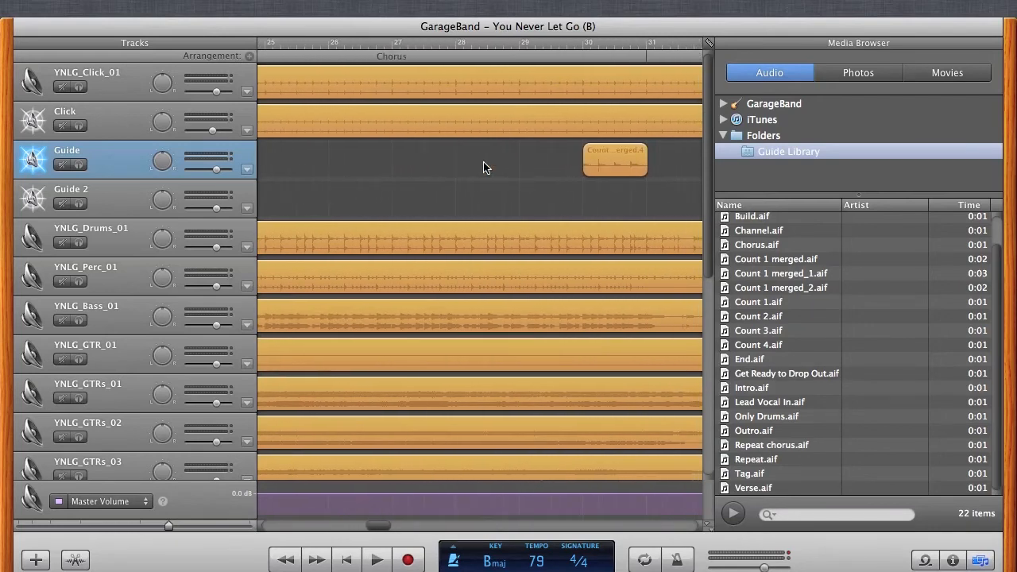
mouse_move(725, 491)
left_mouse_down()
mouse_move(672, 381)
mouse_move(565, 230)
mouse_move(531, 151)
mouse_move(531, 167)
mouse_move(674, 270)
mouse_move(750, 352)
mouse_move(731, 468)
mouse_move(735, 521)
mouse_move(732, 502)
left_mouse_up()
mouse_move(724, 492)
left_mouse_down()
mouse_move(717, 445)
mouse_move(678, 393)
mouse_move(731, 489)
left_mouse_up()
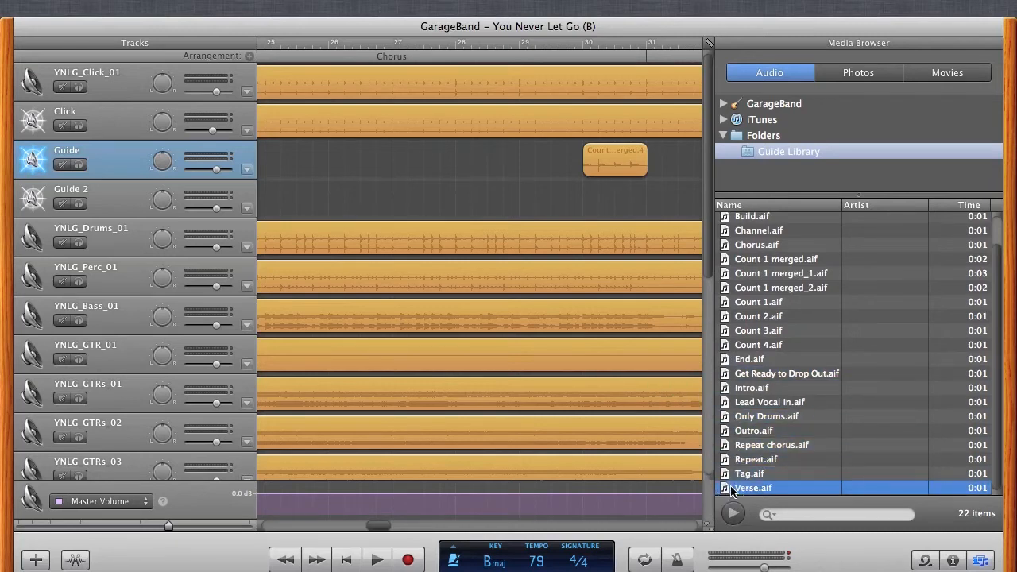
mouse_move(752, 490)
left_mouse_down()
mouse_move(738, 463)
mouse_move(665, 431)
mouse_move(756, 497)
left_mouse_up()
left_click(755, 480)
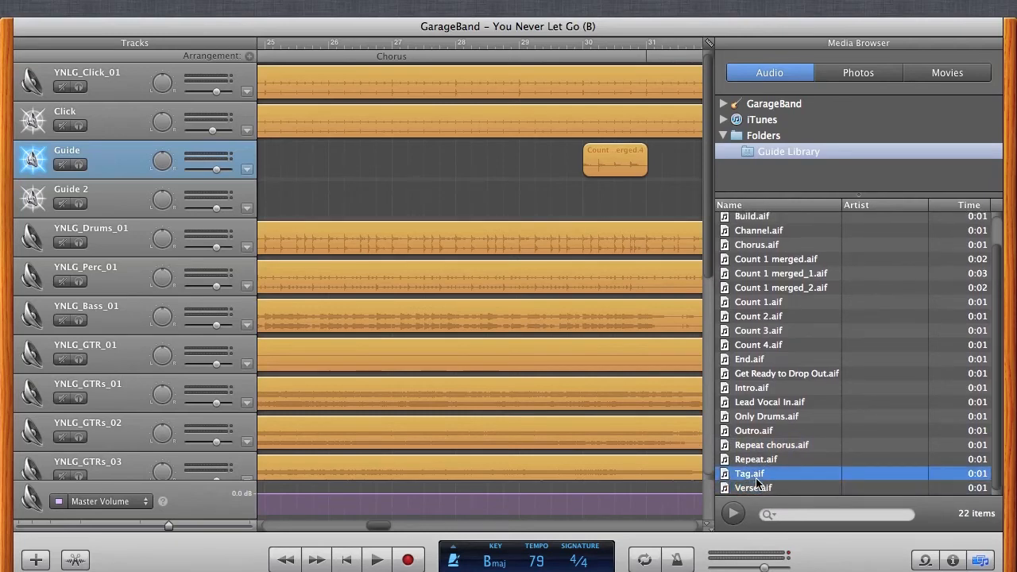
left_click_drag(752, 477, 548, 161)
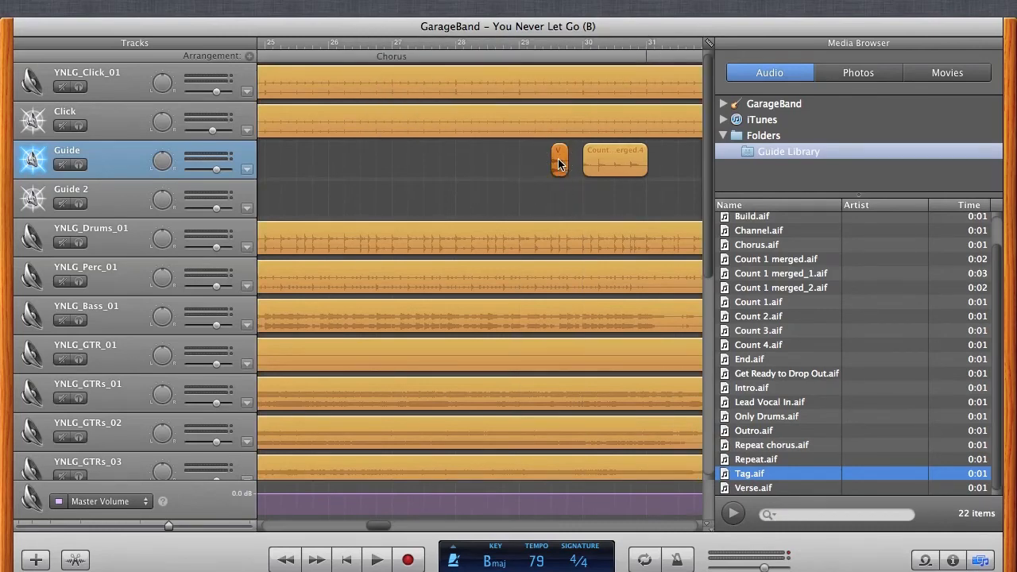
Step: Place Channel.aif on the Guide track at beat 3 of bar 37, ahead of the bar 38 count
scroll(523, 157, "right", 10)
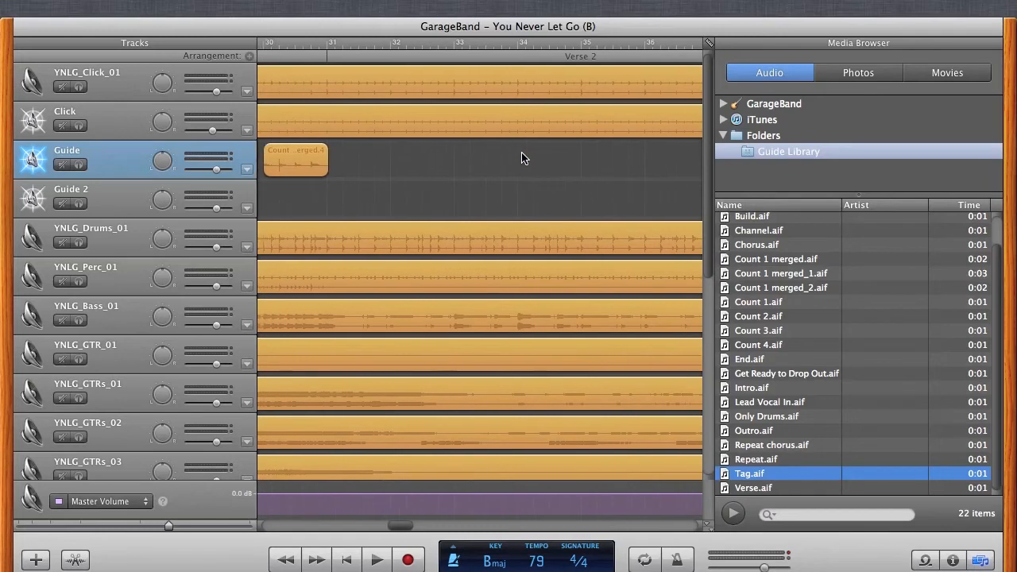
scroll(523, 157, "right", 10)
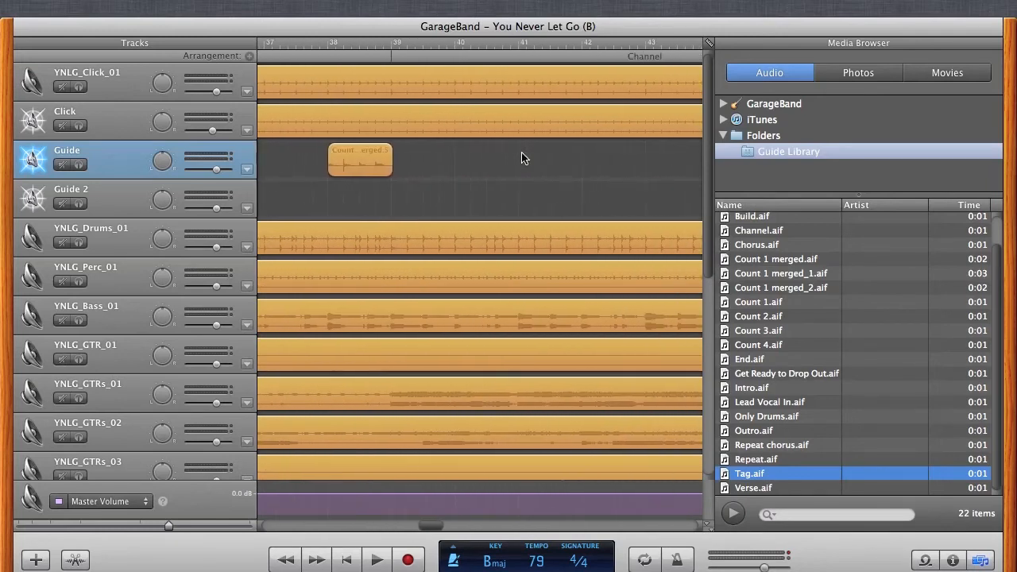
scroll(523, 157, "left", 3)
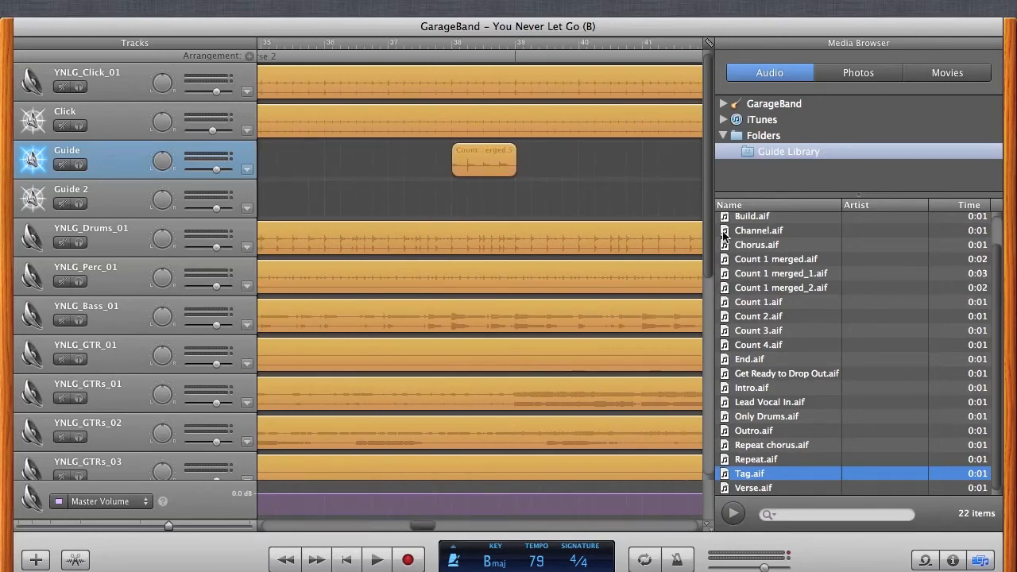
left_click_drag(723, 233, 429, 164)
Step: Place Chorus.aif on the Guide track at beat 3 of bar 45, ahead of the bar 46 count into Chorus (1)
scroll(525, 168, "right", 15)
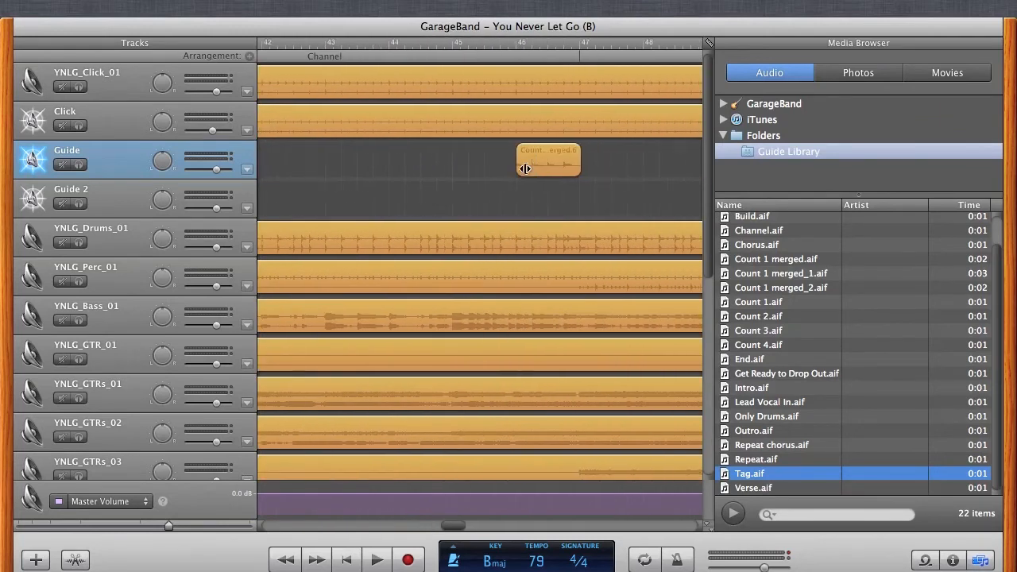
scroll(526, 168, "right", 3)
scroll(525, 173, "left", 4)
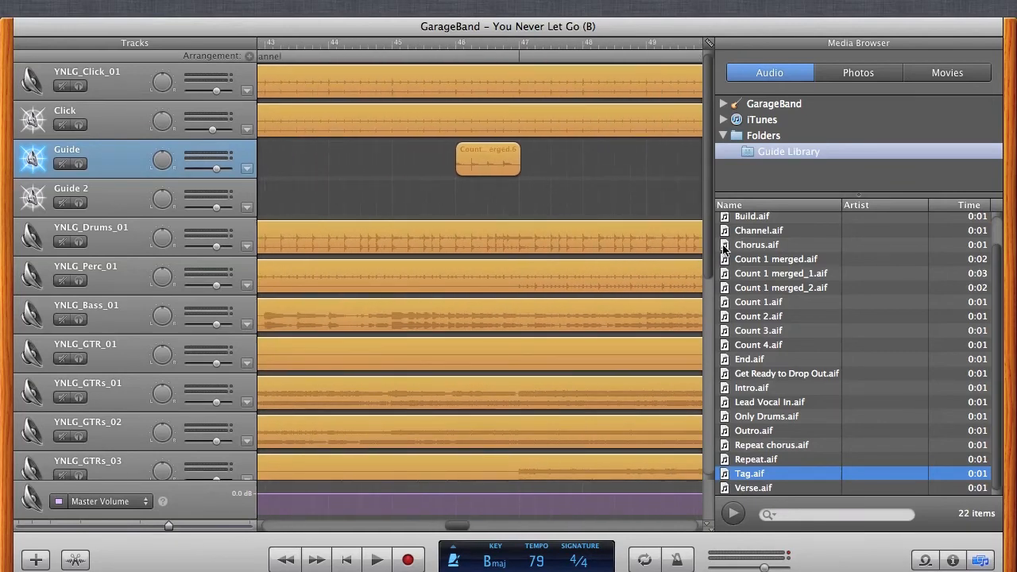
left_click_drag(723, 246, 429, 164)
Step: Place Repeat chorus.aif on the Guide track at the start of bar 54, one bar before Chorus (2)
scroll(429, 163, "right", 6)
scroll(428, 165, "right", 6)
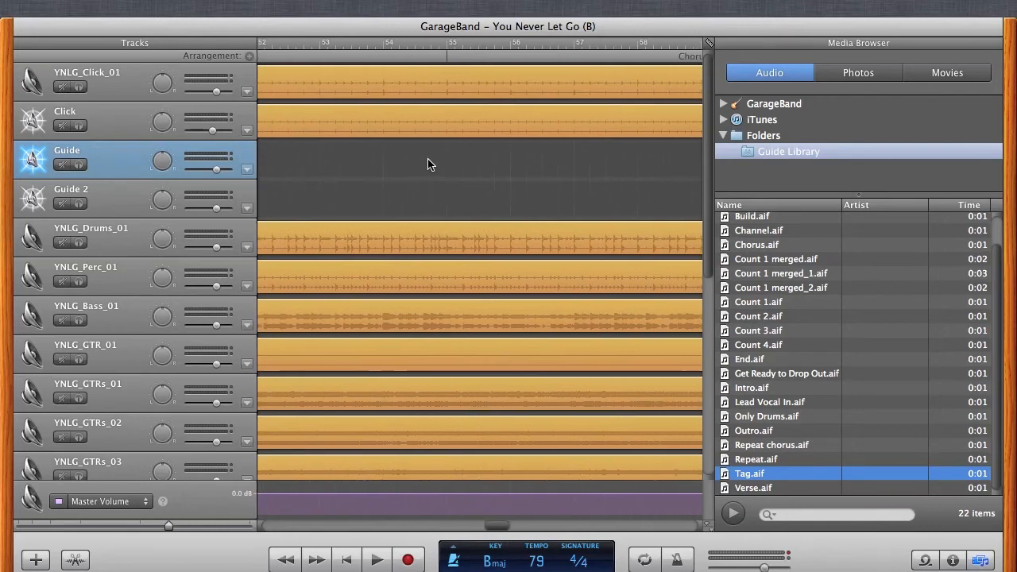
scroll(428, 164, "left", 3)
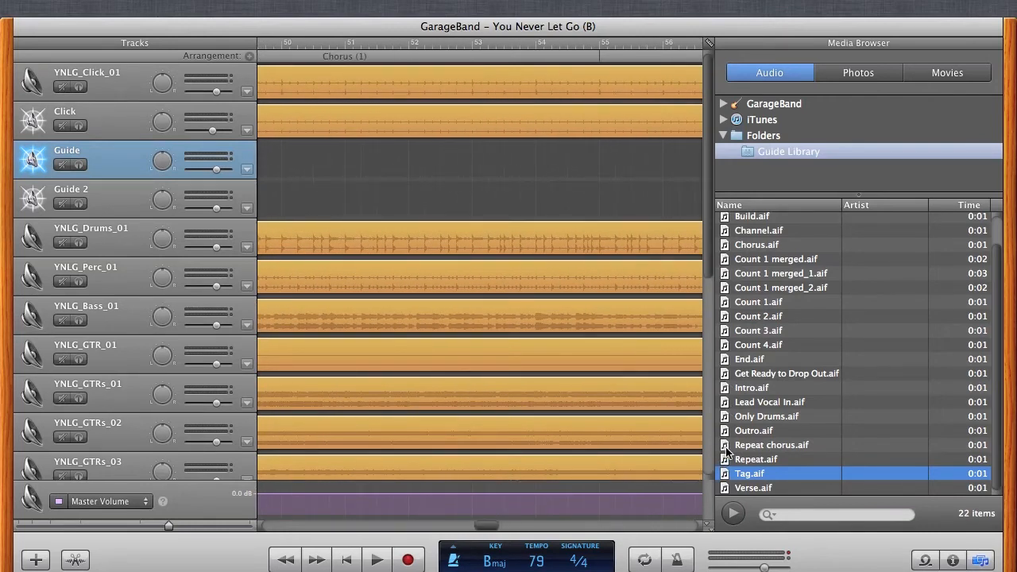
left_click_drag(726, 449, 554, 173)
Step: Audition the Repeat chorus cue, move it to beat 3 of bar 54, and play it back again
scroll(555, 172, "right", 3)
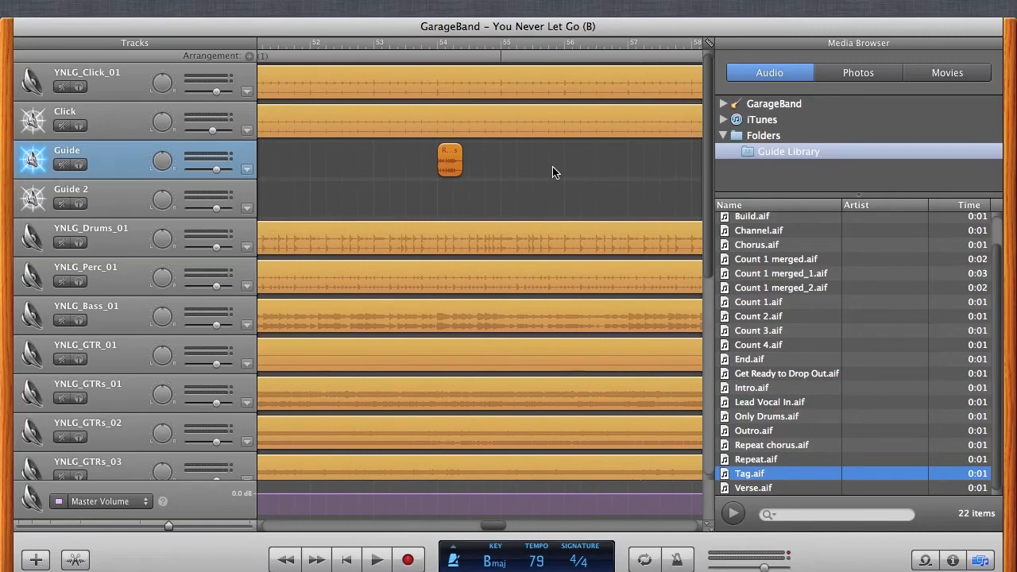
key("space")
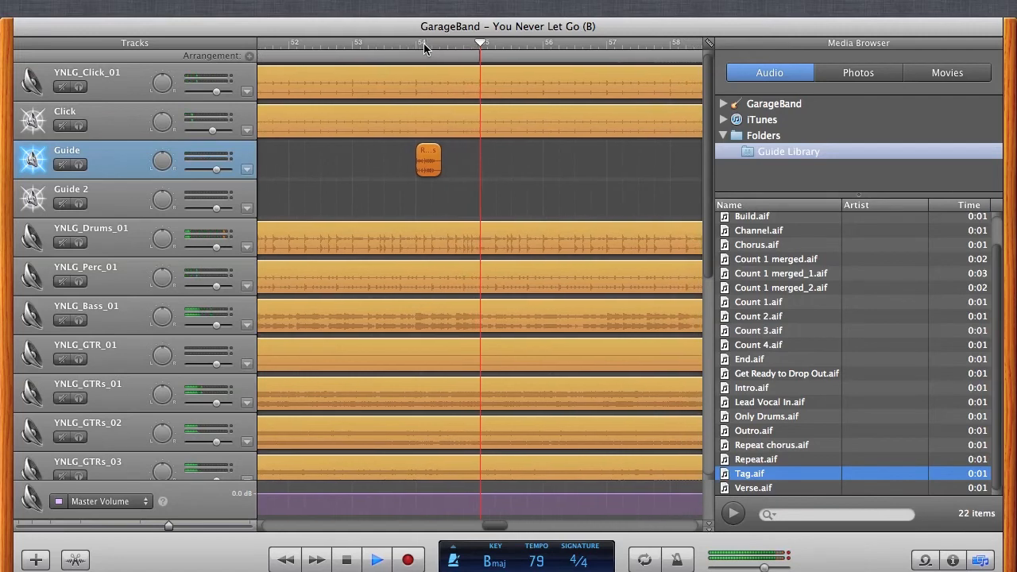
key("space")
left_click_drag(407, 154, 435, 160)
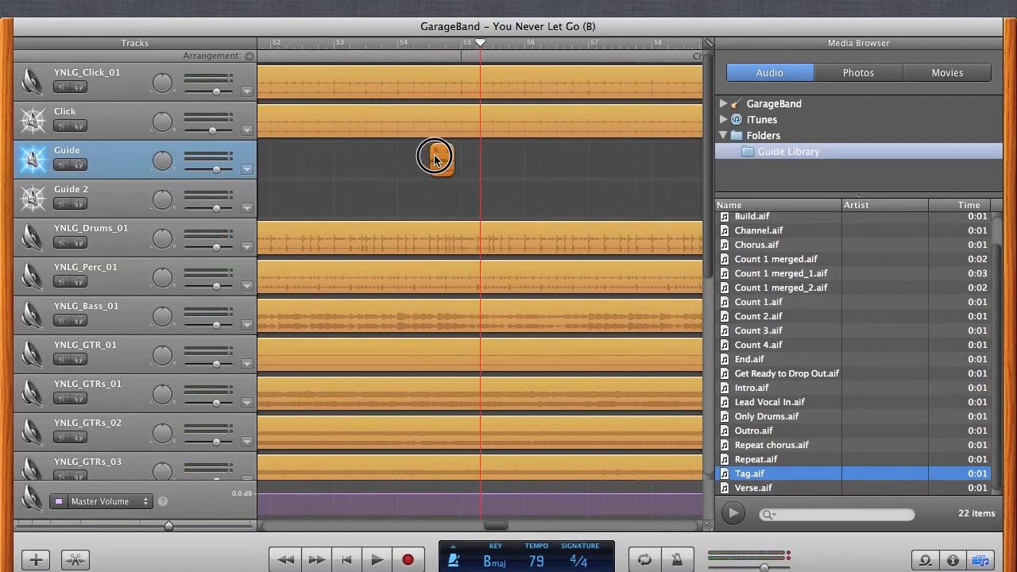
left_click(397, 43)
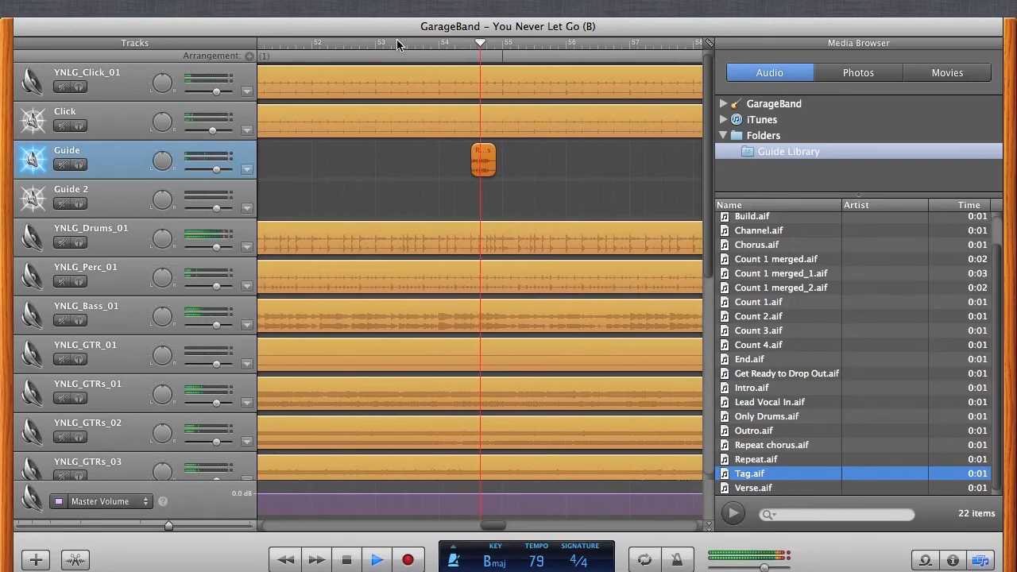
key("space")
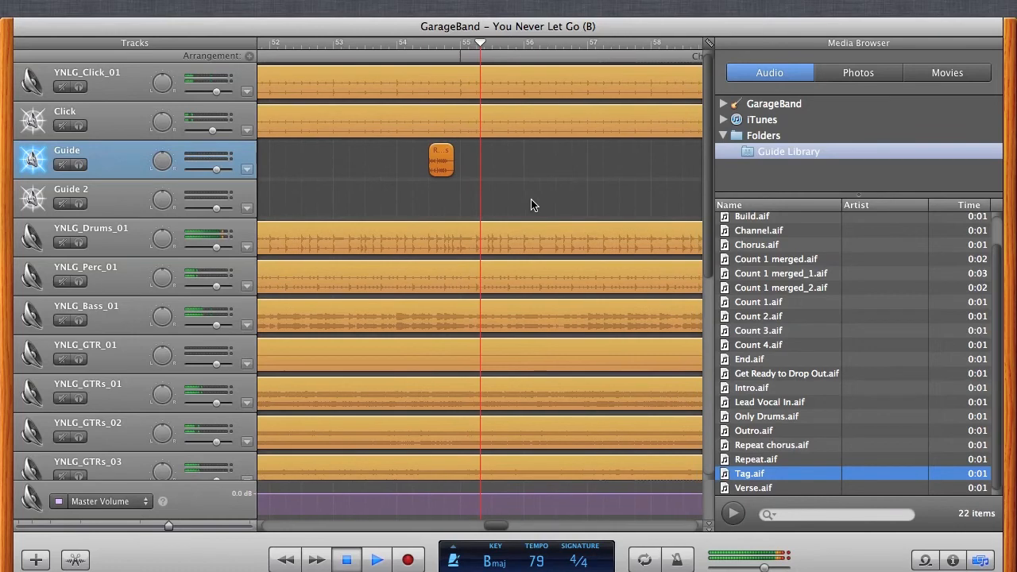
Step: Place Bridge.aif on the Guide track at beat 3 of bar 61, ahead of the bar 62 count into Bridge (1)
scroll(567, 175, "right", 5)
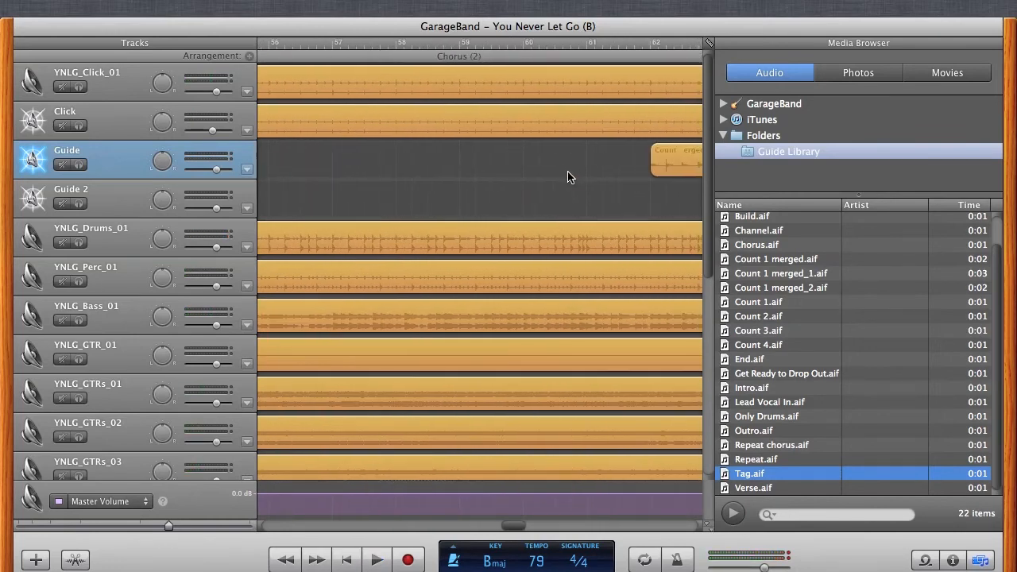
scroll(567, 177, "right", 5)
scroll(562, 176, "left", 3)
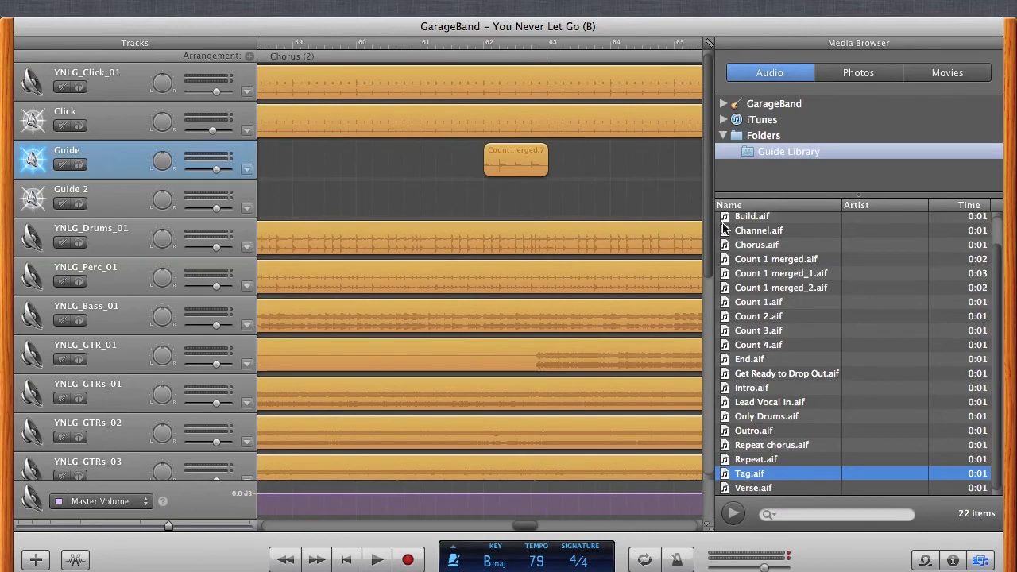
scroll(727, 266, "up", 2)
scroll(732, 230, "up", 2)
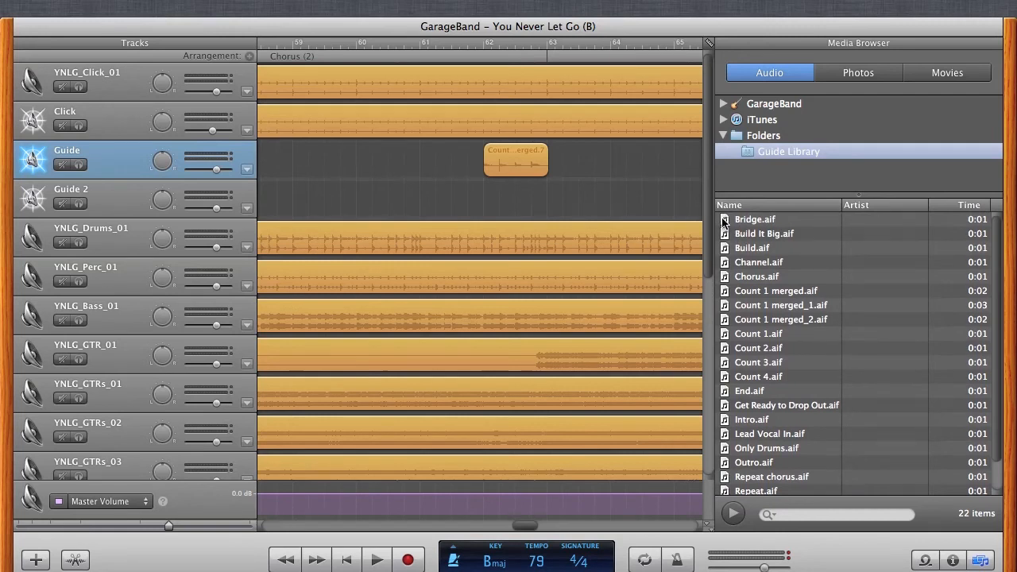
left_click_drag(723, 223, 459, 164)
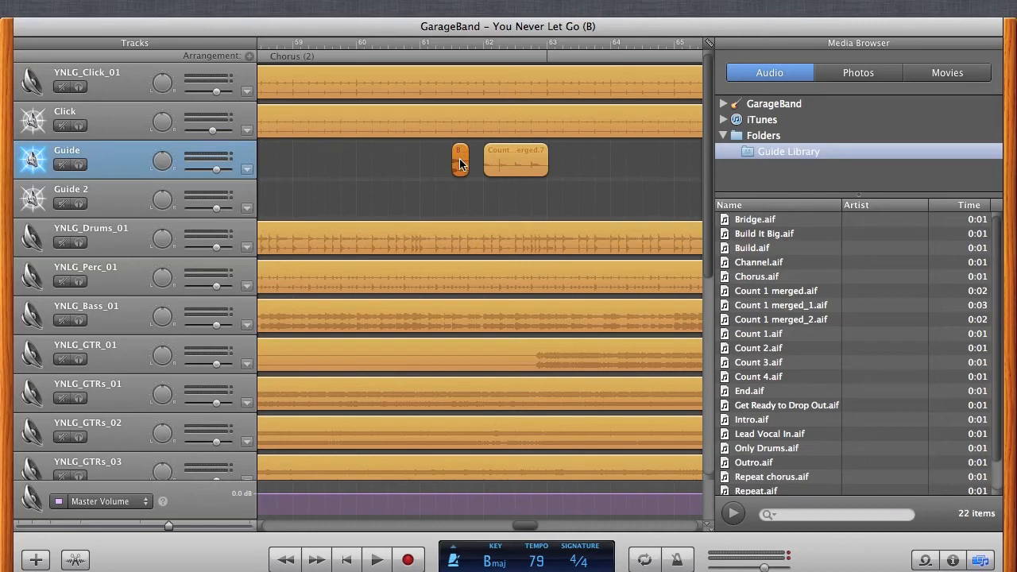
Step: Place Repeat.aif on the Guide track at beat 3 of bar 70, just before Bridge (1) ends, and play it back
scroll(493, 135, "right", 5)
scroll(492, 136, "left", 3)
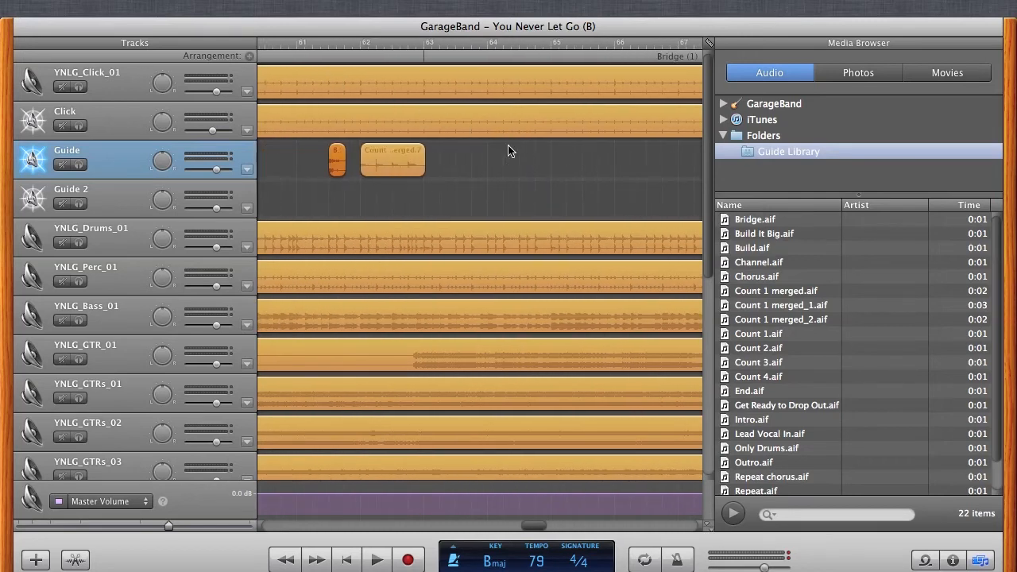
scroll(532, 158, "right", 10)
scroll(532, 162, "left", 4)
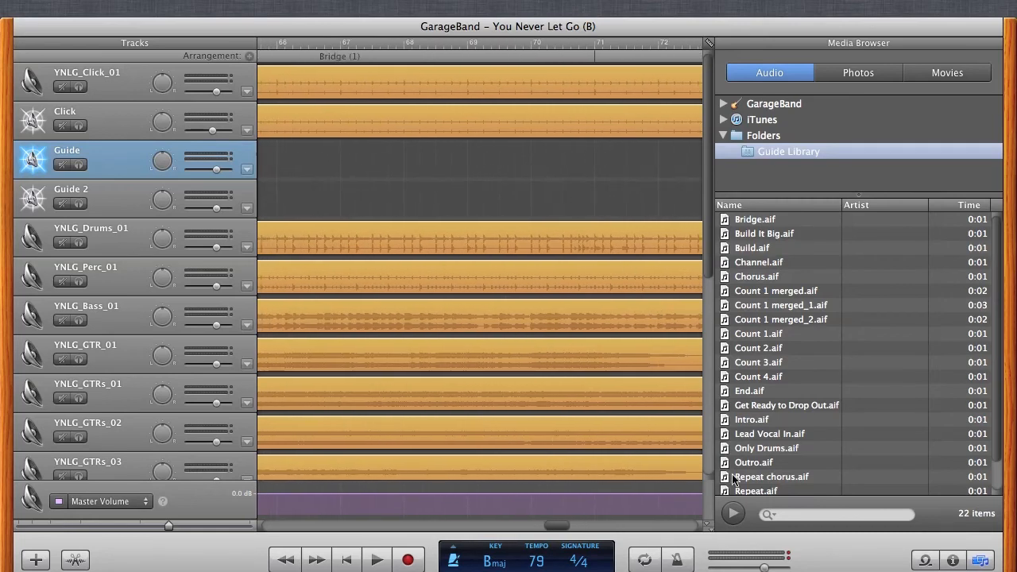
scroll(723, 447, "down", 2)
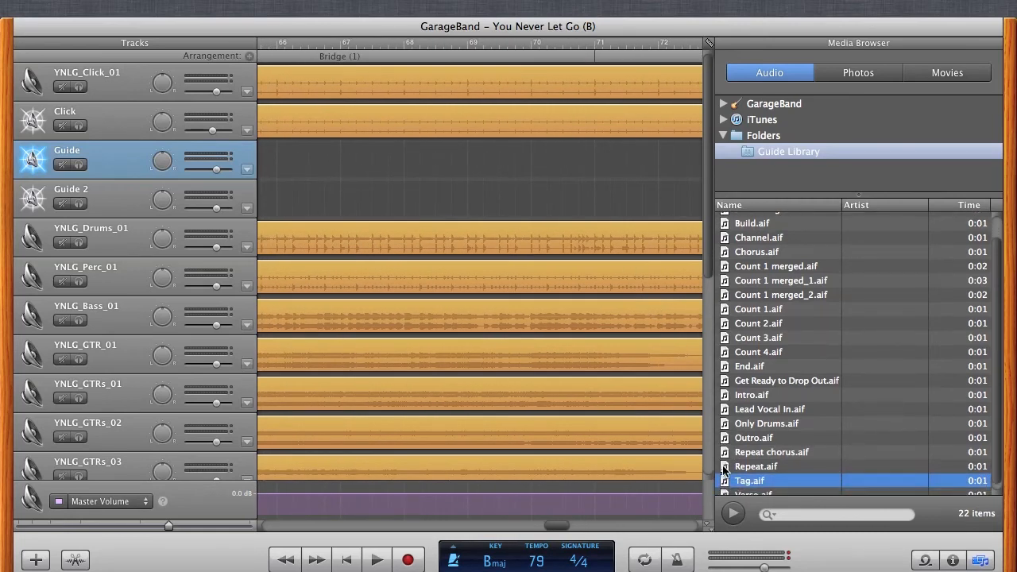
left_click_drag(725, 469, 570, 165)
left_click(534, 41)
key("space")
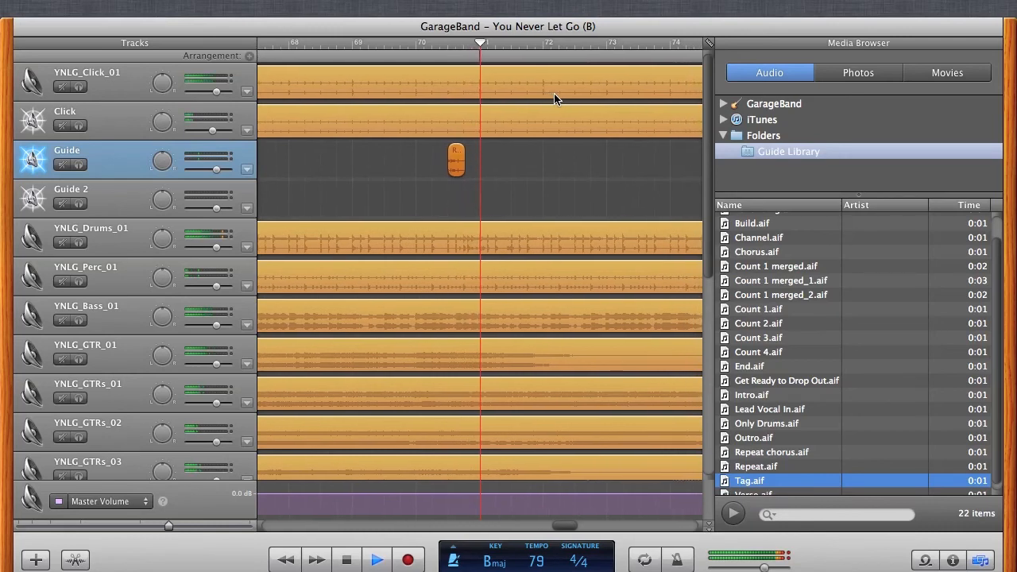
Step: Move the Repeat cue on the Guide track one beat earlier to beat 2 of bar 70 and play it back
key("space")
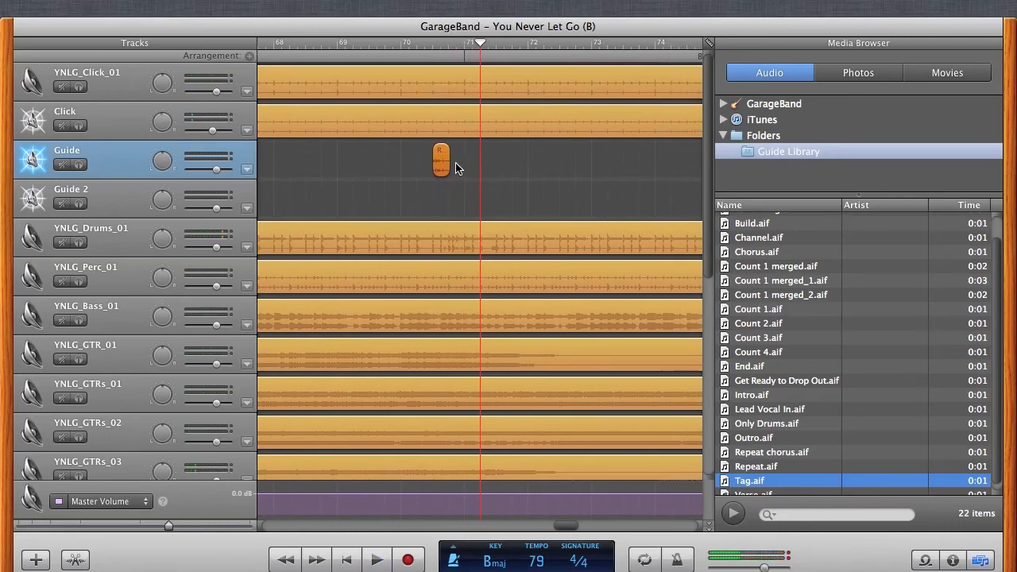
left_click_drag(442, 161, 427, 162)
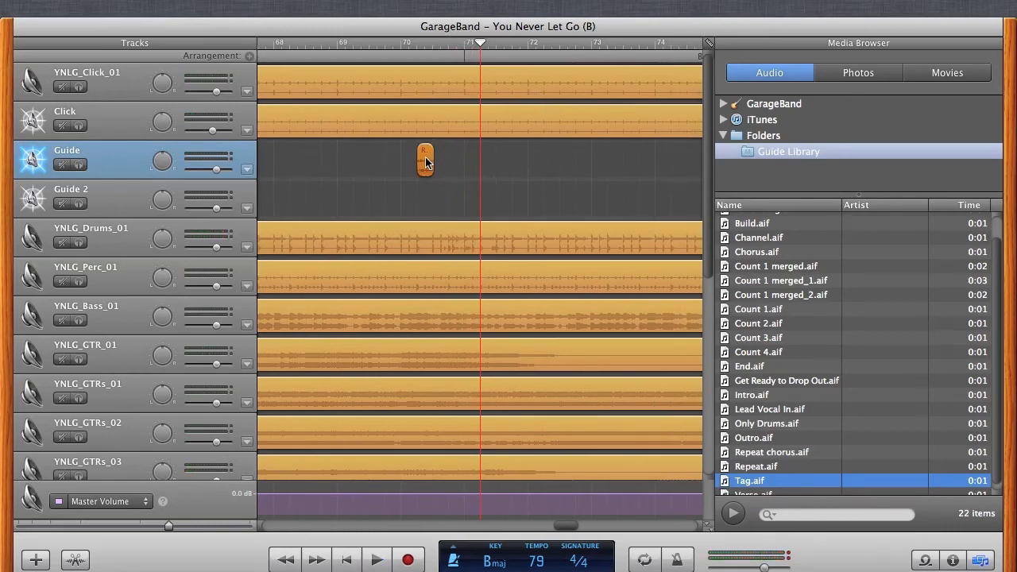
left_click(406, 39)
key("space")
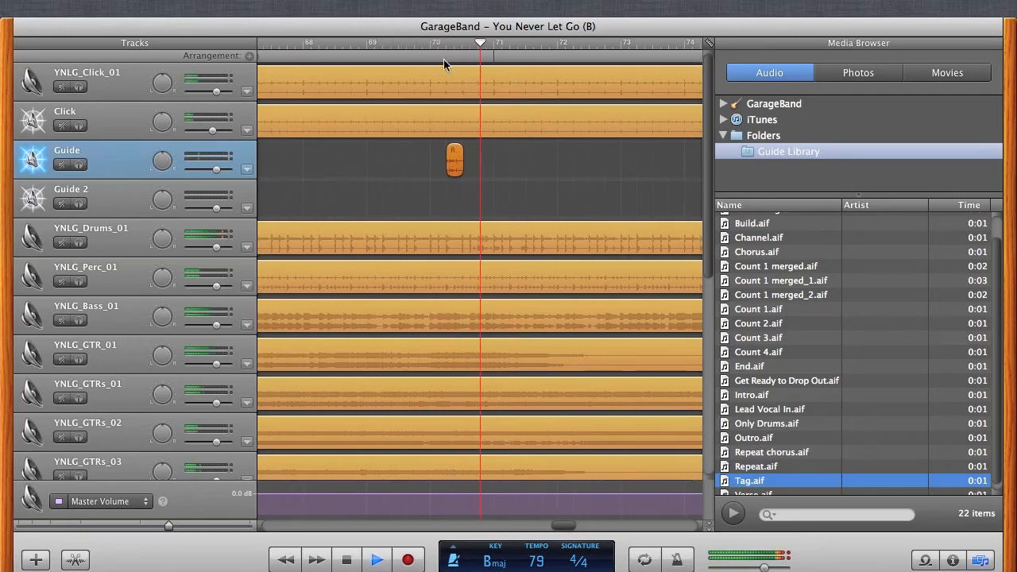
key("space")
Step: Play the transition out of Bridge (2) and place Chorus.aif on the Guide track in bar 77, ahead of the bar 78 count
scroll(516, 151, "right", 10)
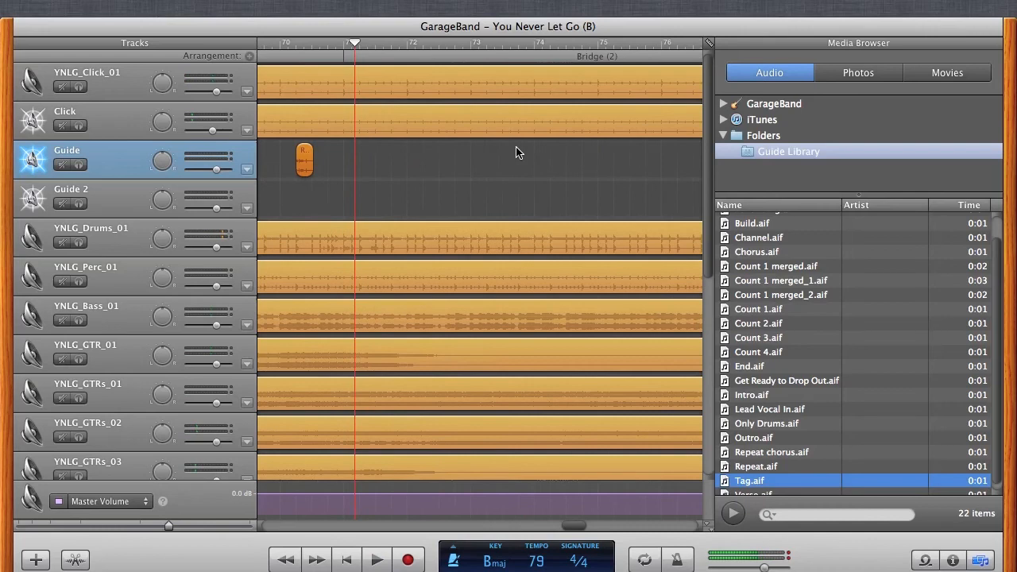
scroll(515, 151, "right", 5)
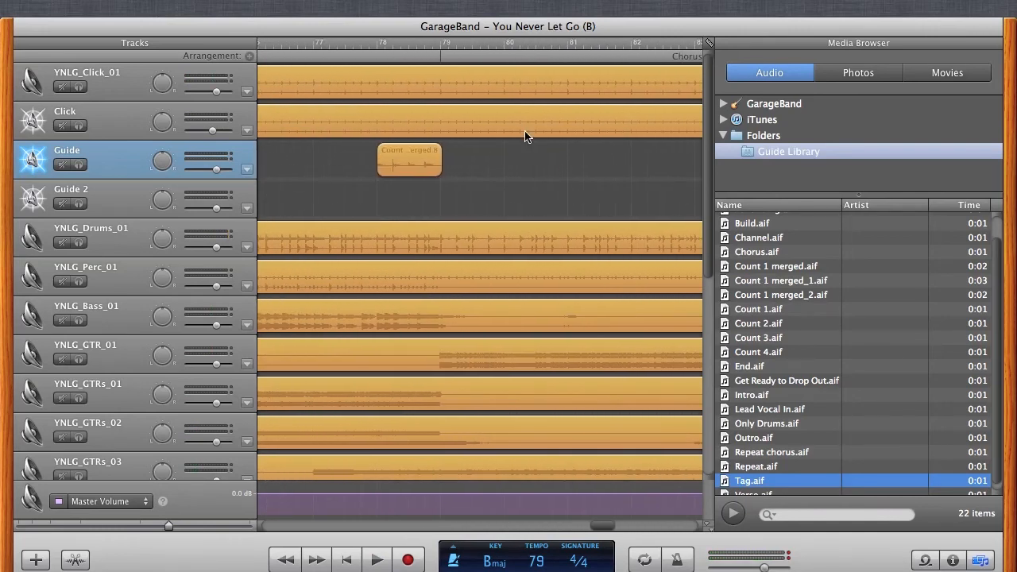
left_click(366, 42)
key("space")
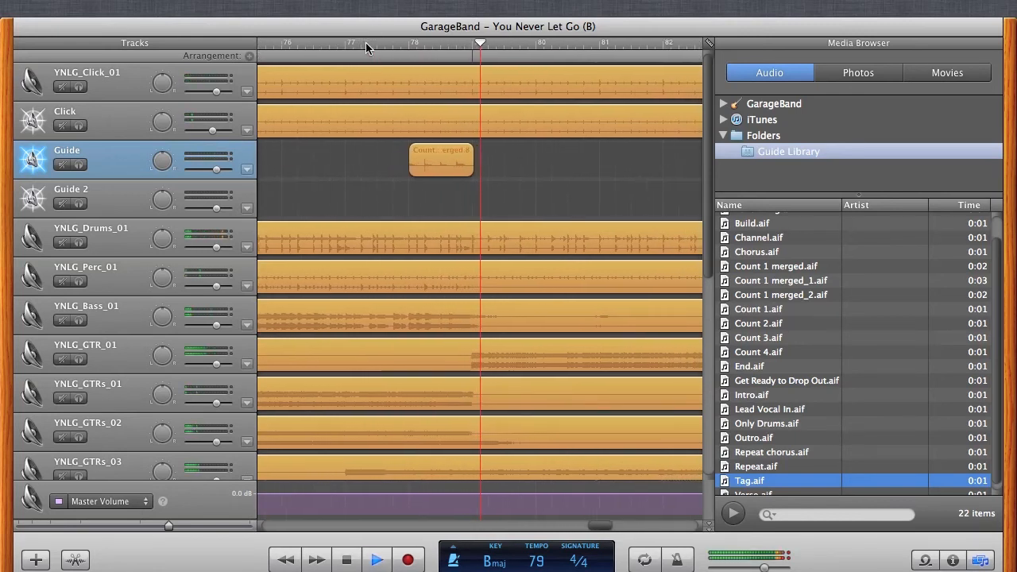
key("space")
key("space")
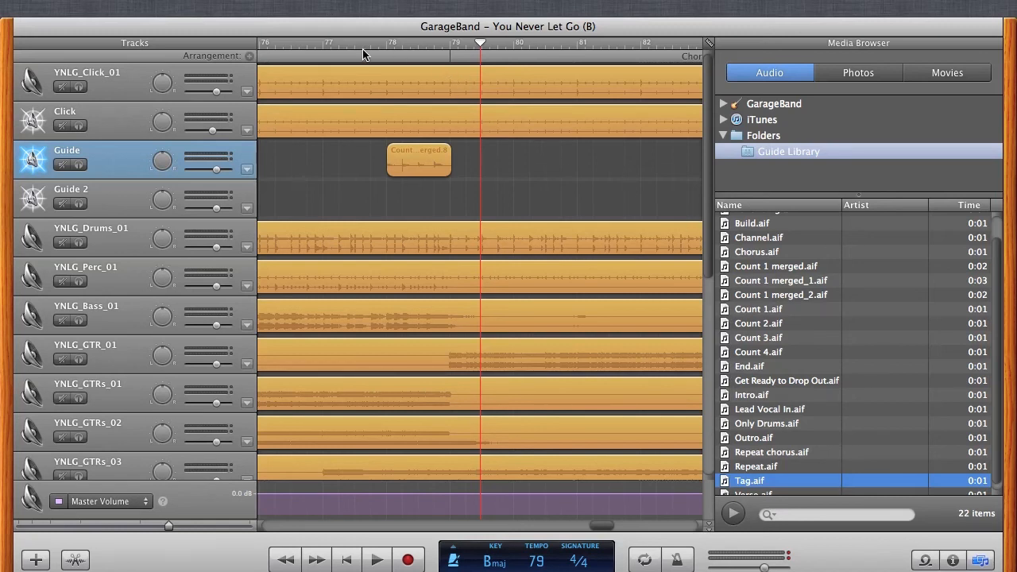
scroll(413, 88, "right", 5)
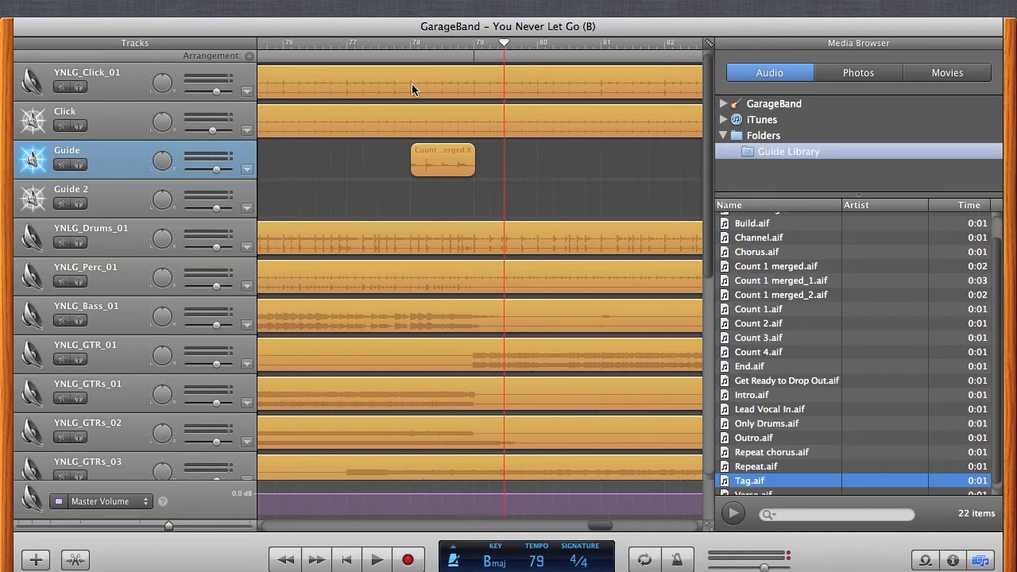
scroll(412, 83, "left", 6)
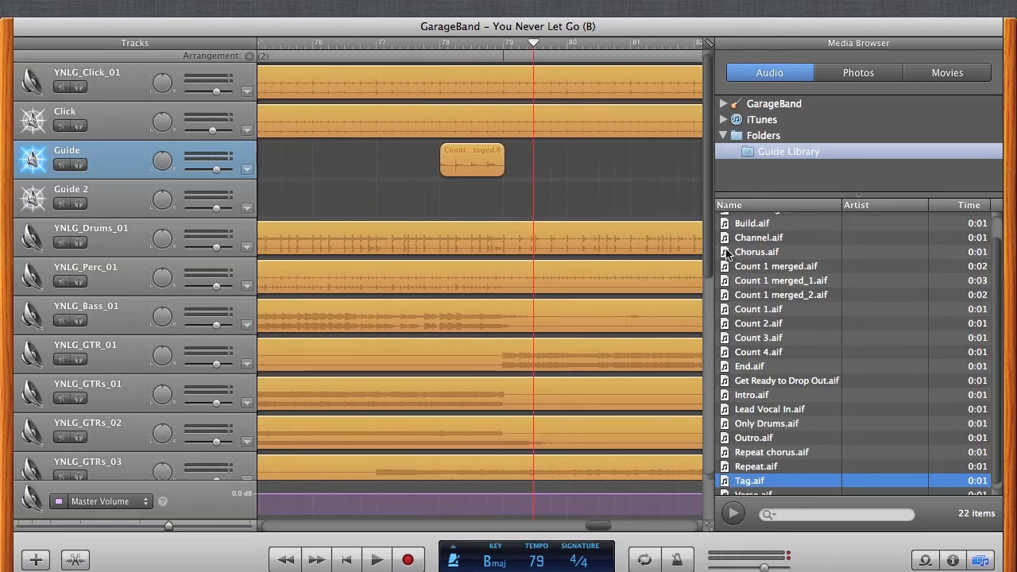
left_click_drag(725, 251, 404, 162)
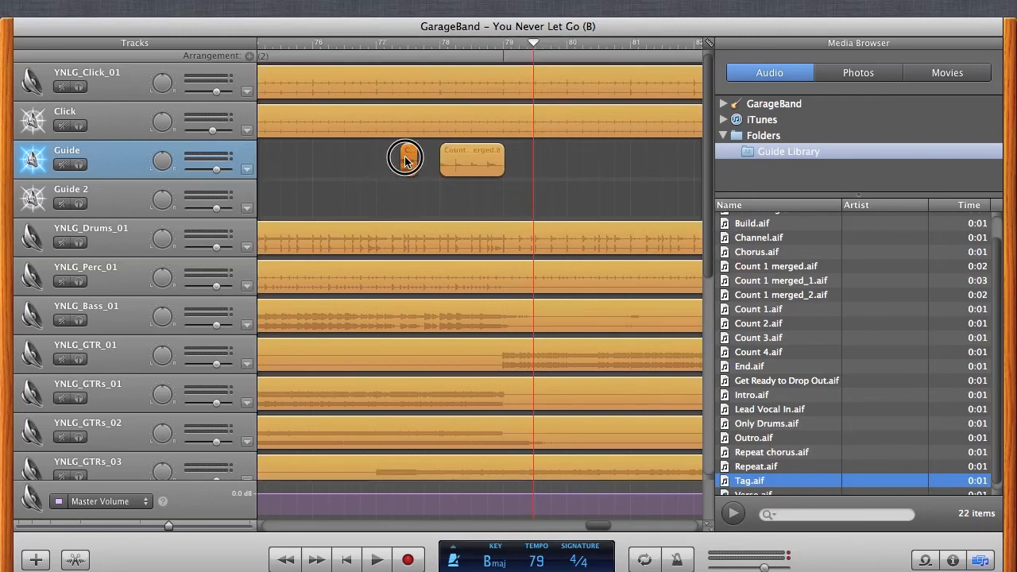
Step: Place Repeat chorus.aif on the Guide track at beat 3 of bar 86, just before Chorus (2) begins
scroll(413, 164, "right", 20)
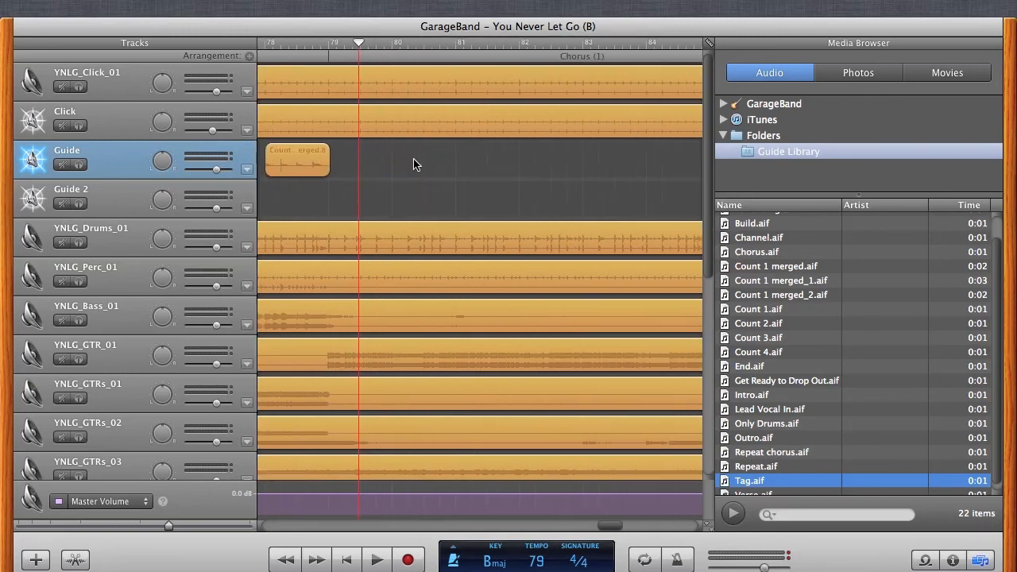
scroll(413, 164, "left", 5)
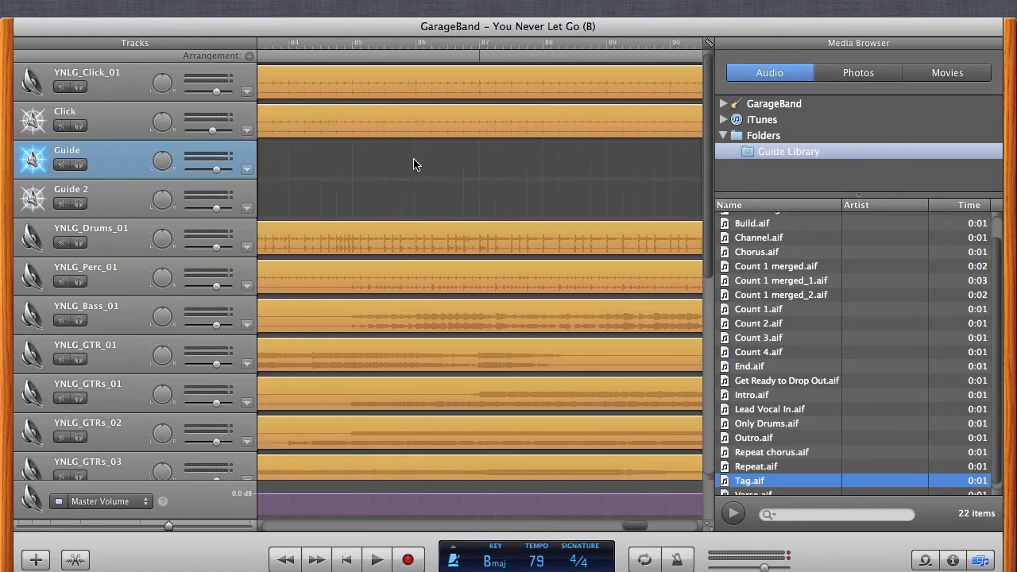
left_click_drag(725, 459, 486, 167)
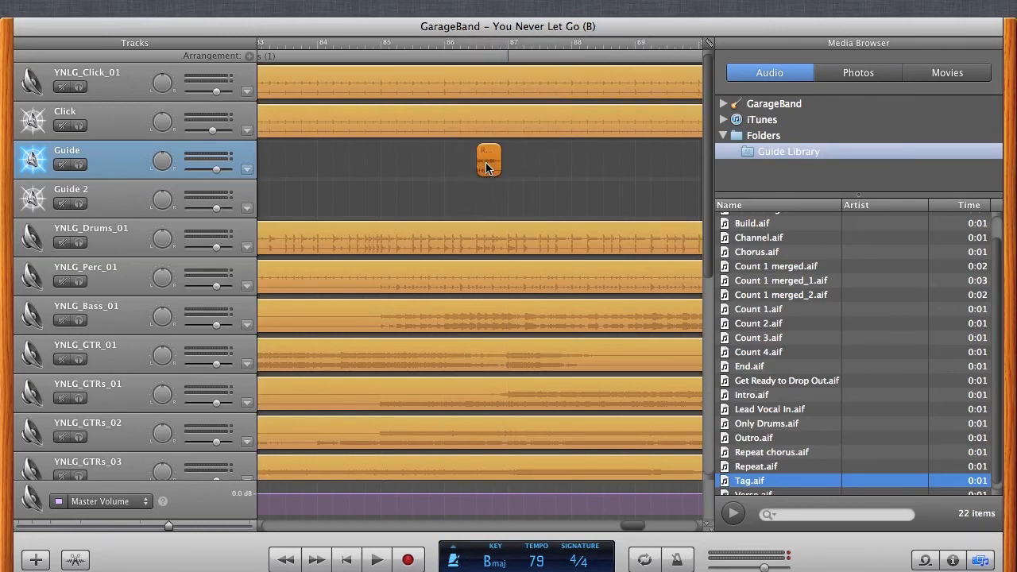
Step: Place Outro.aif on the Guide track at beat 3 of bar 93, ahead of the bar 94 count, and play it back
scroll(526, 161, "right", 10)
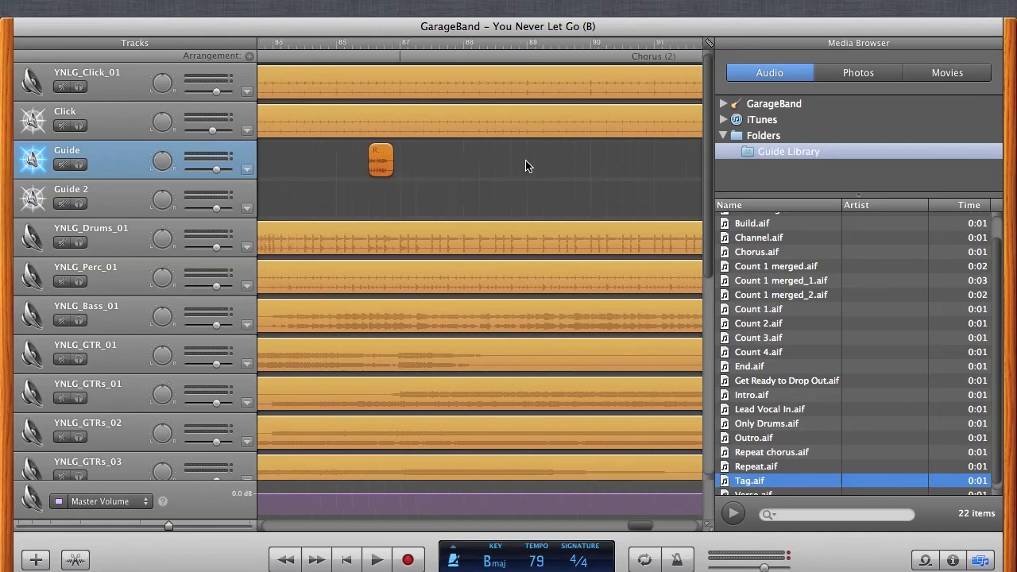
scroll(526, 165, "left", 2)
scroll(727, 397, "down", 1)
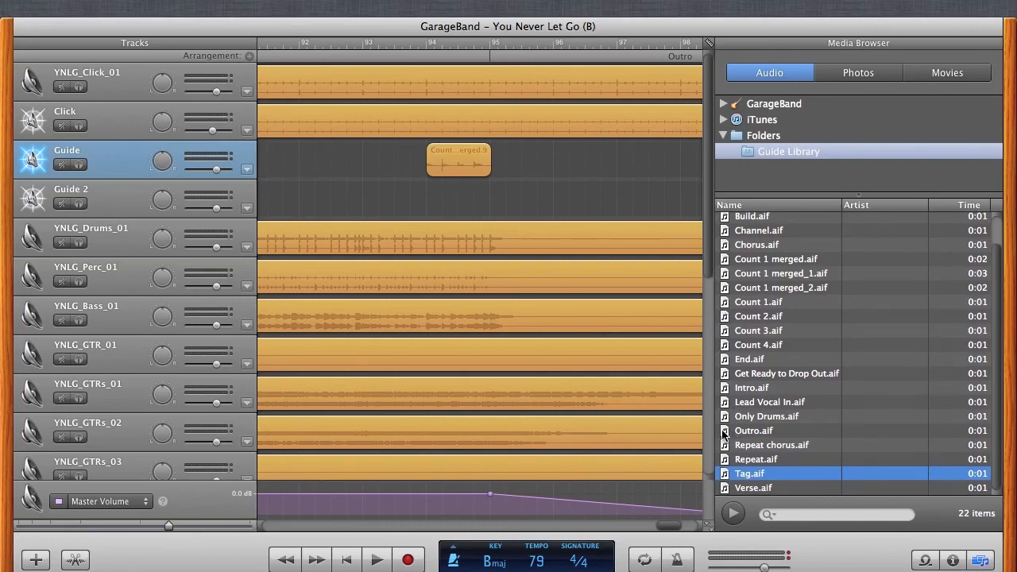
left_click_drag(723, 431, 375, 159)
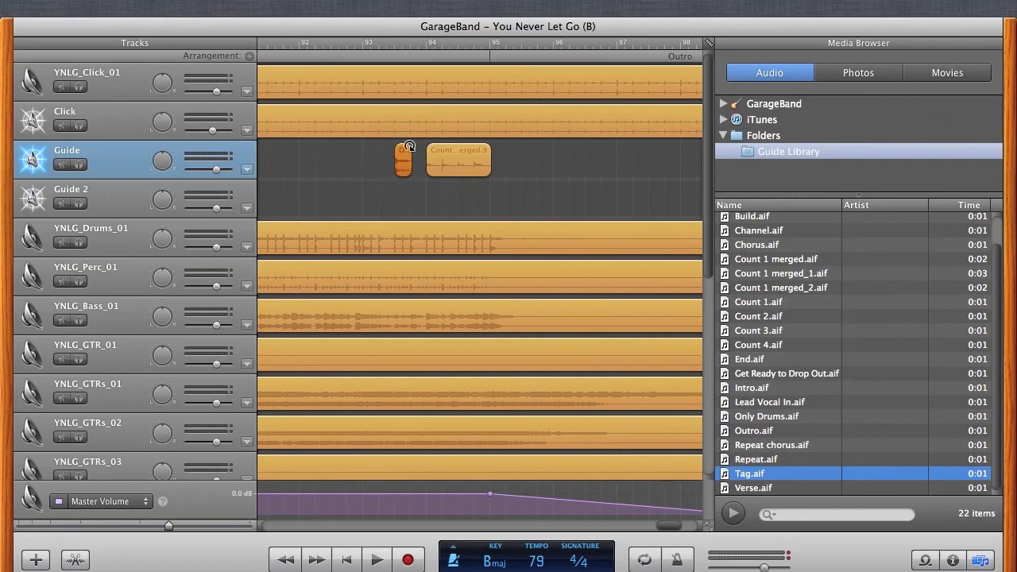
key("space")
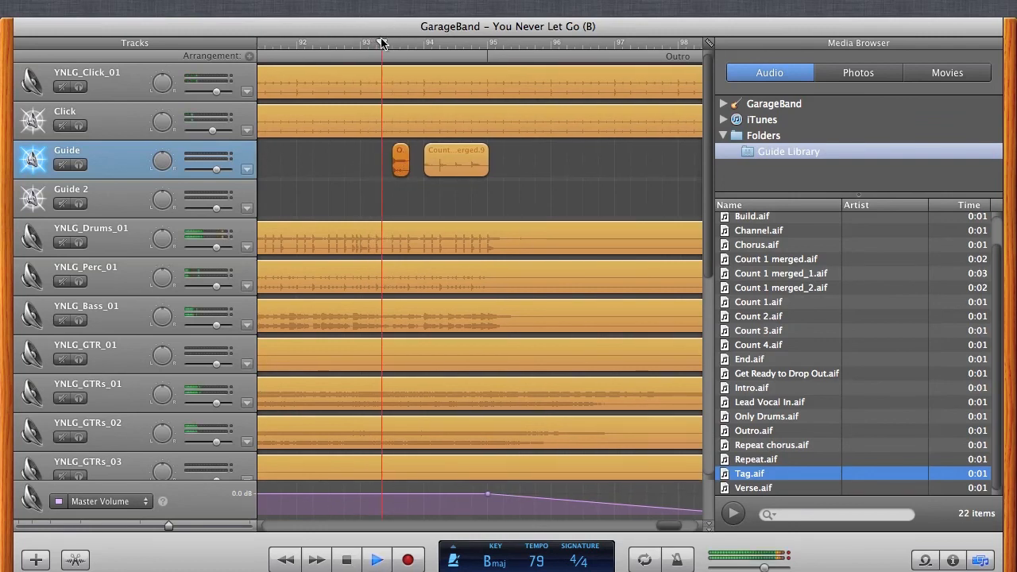